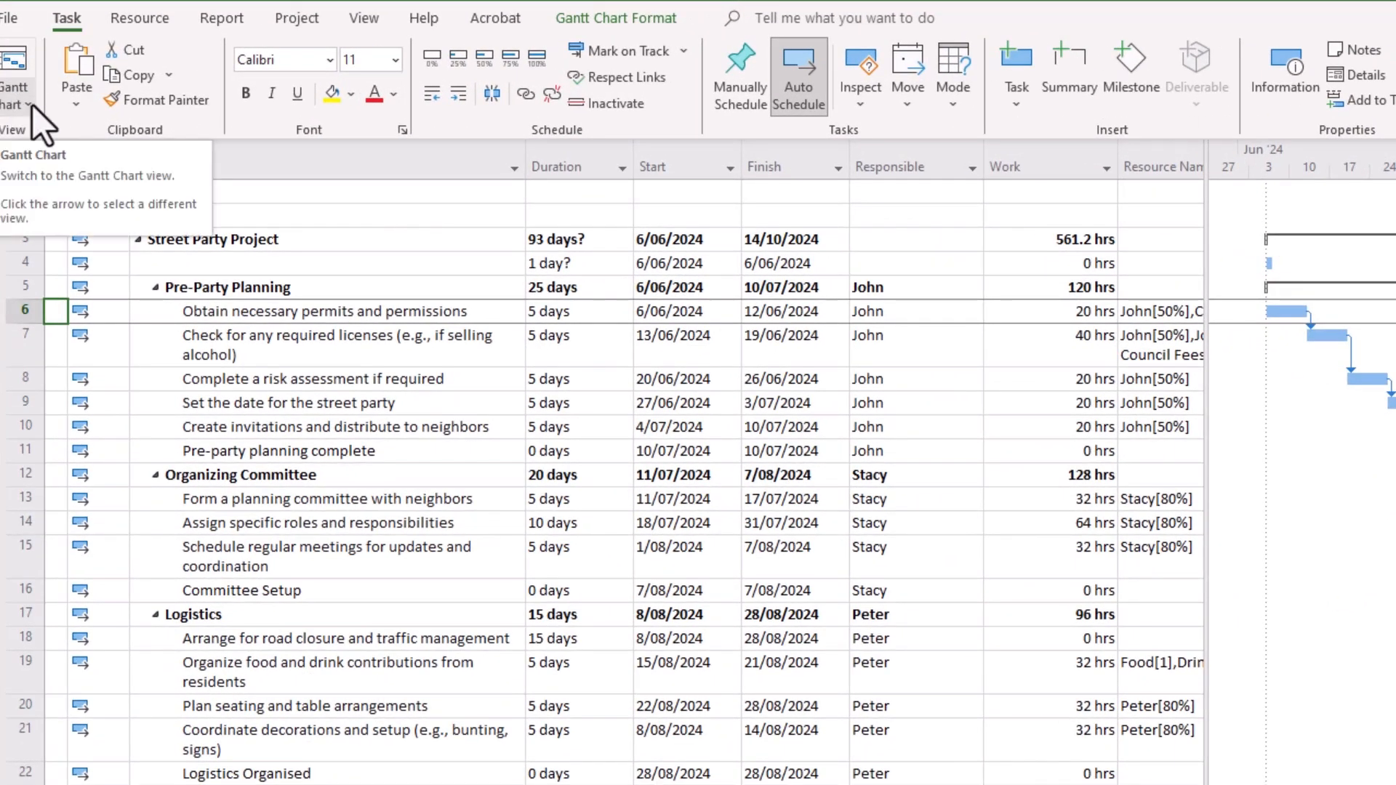
Define a new single view named Critical View based on the Gantt Chart screen
{"action": "left_click", "coordinate": [29, 106]}
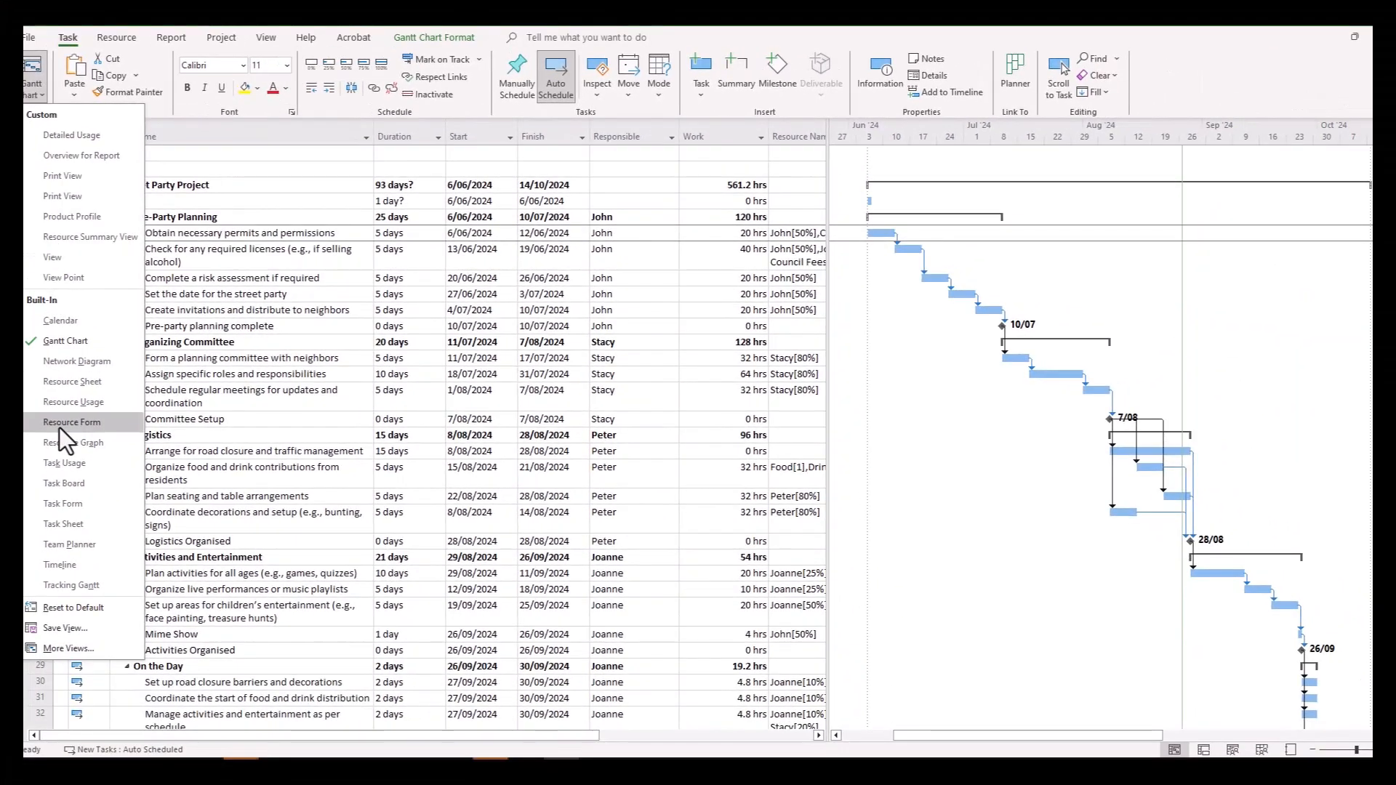
{"action": "left_click", "coordinate": [60, 653]}
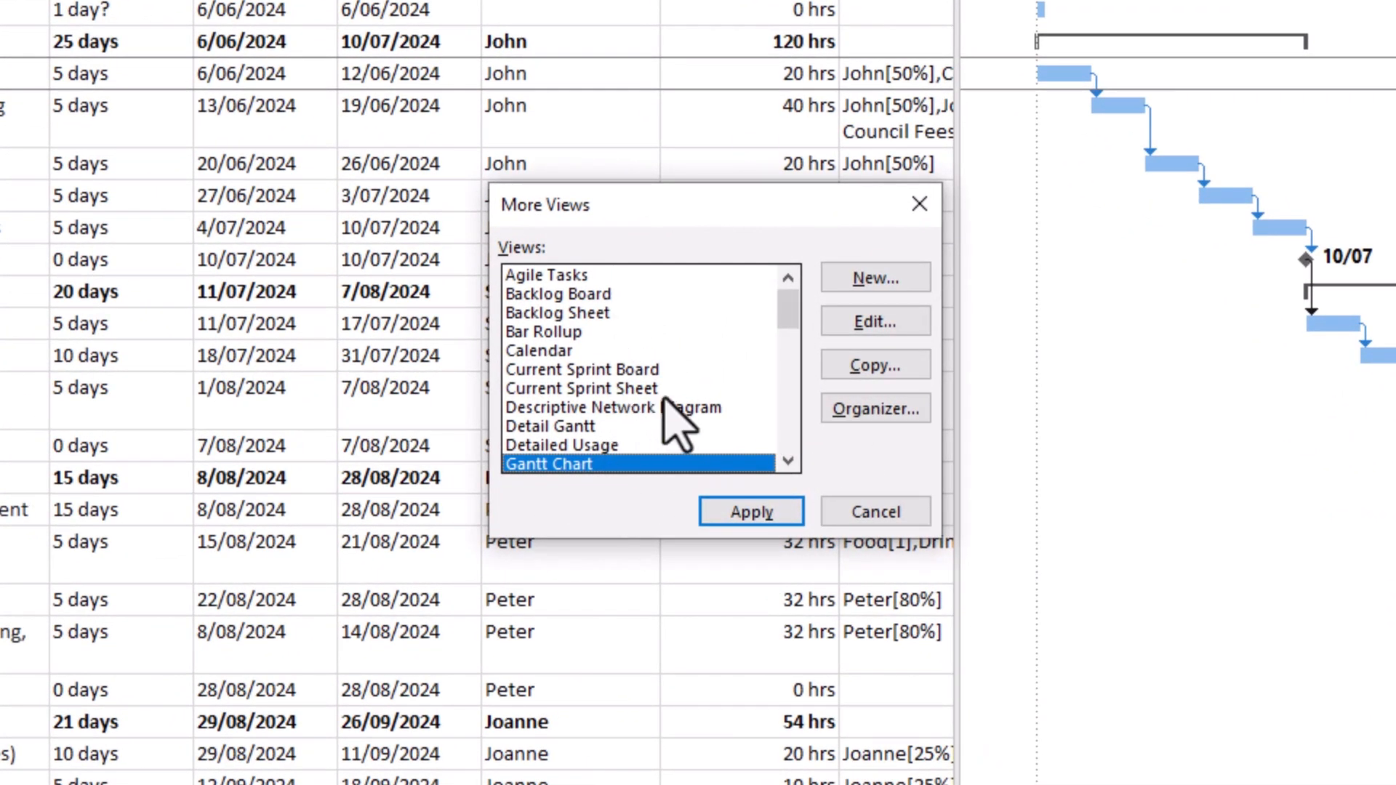
{"action": "left_click", "coordinate": [877, 280]}
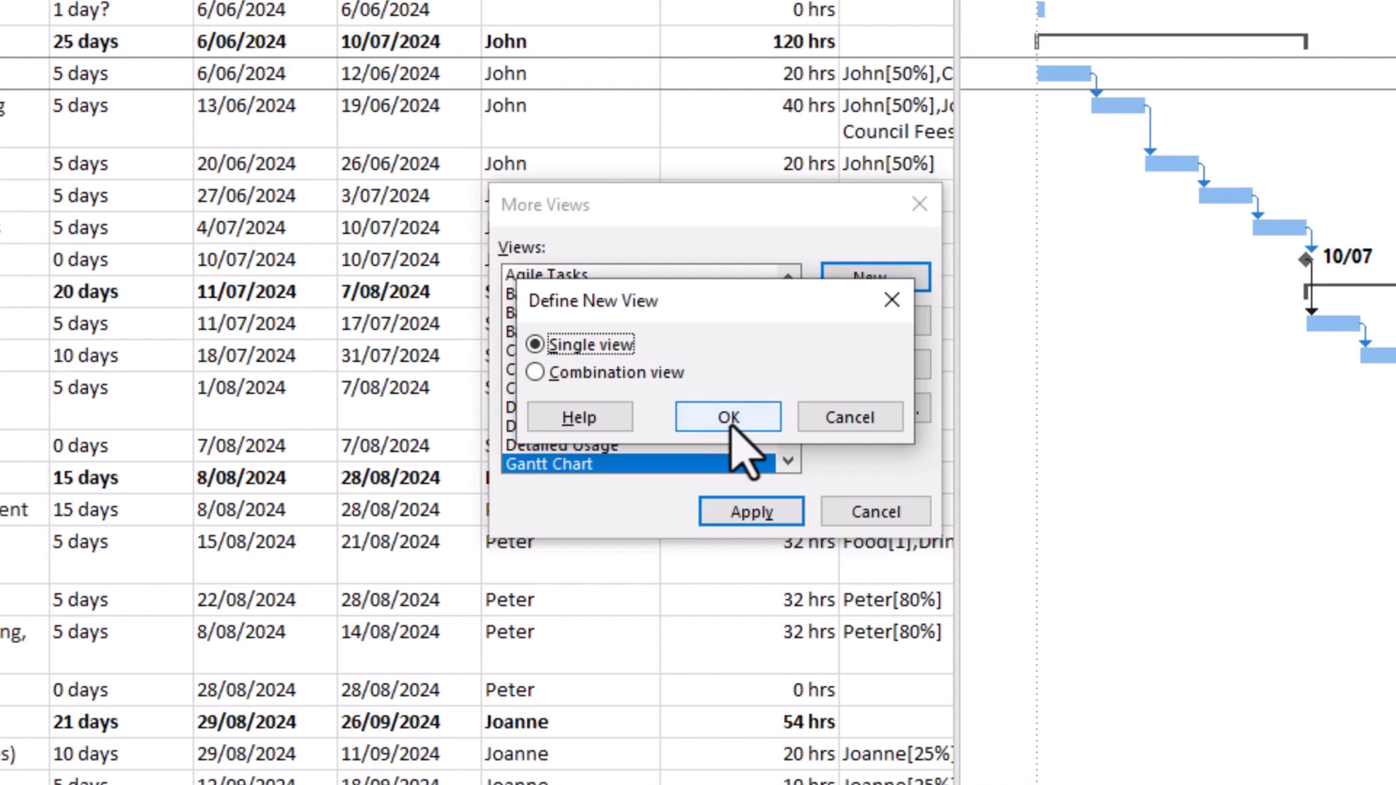
{"action": "left_click", "coordinate": [729, 419]}
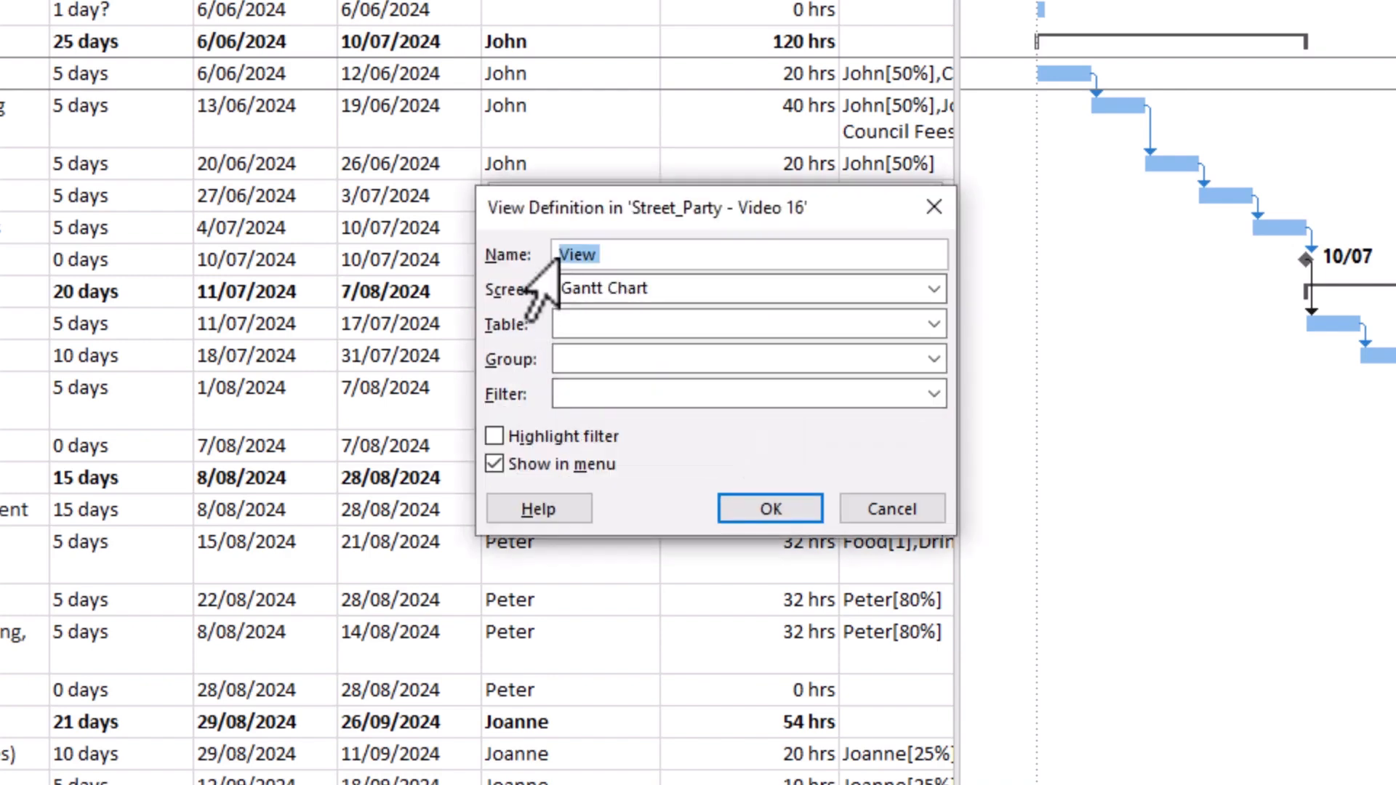
{"action": "left_click", "coordinate": [567, 259]}
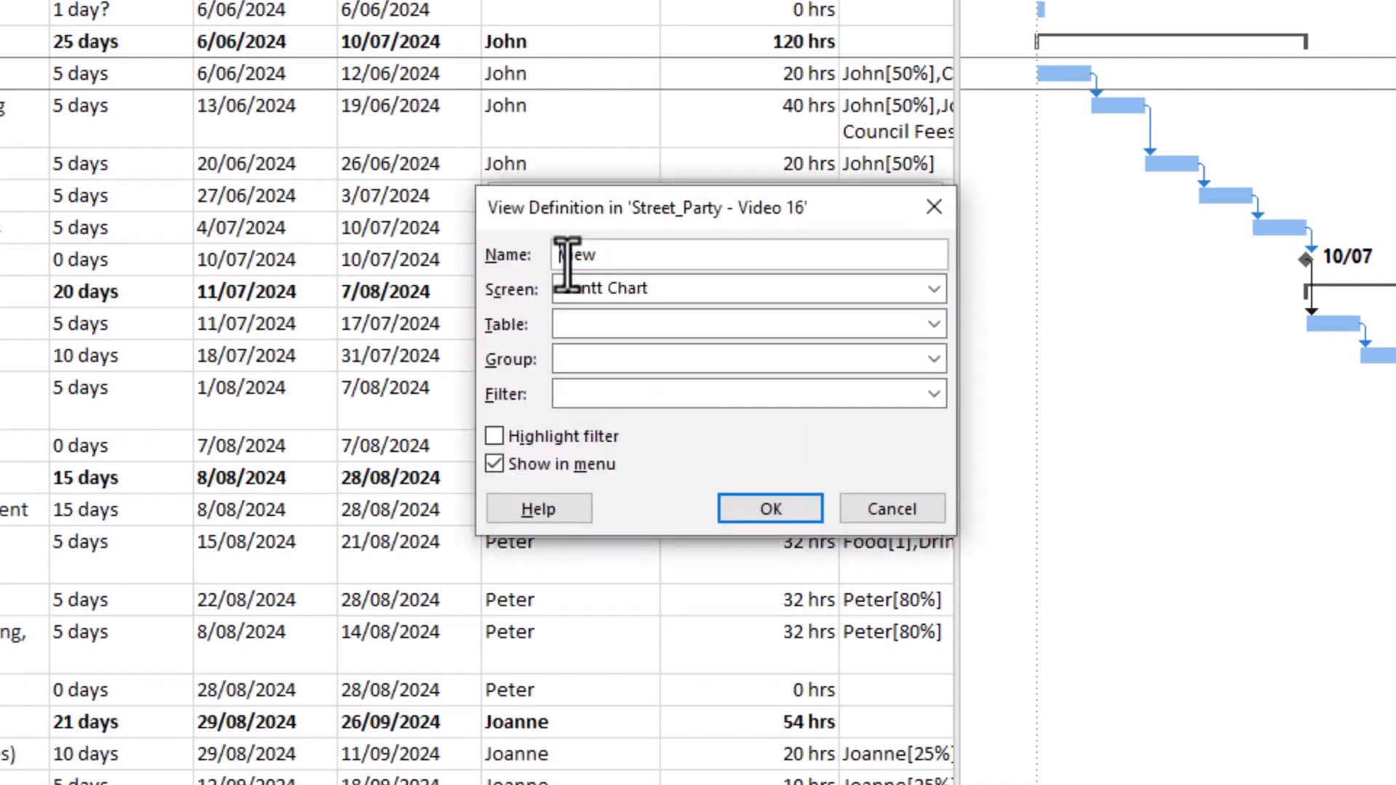
{"action": "type", "text": "Critical"}
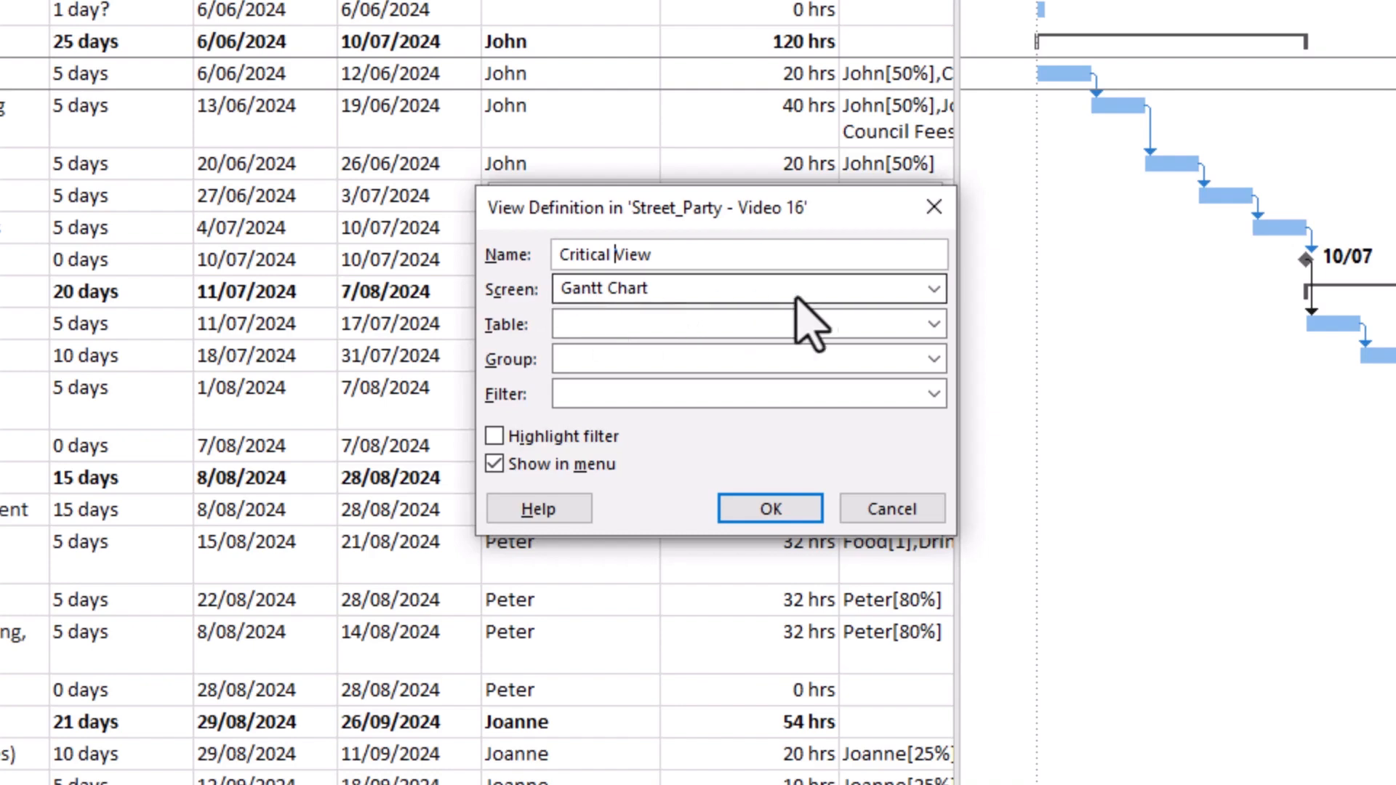
{"action": "left_click", "coordinate": [934, 289]}
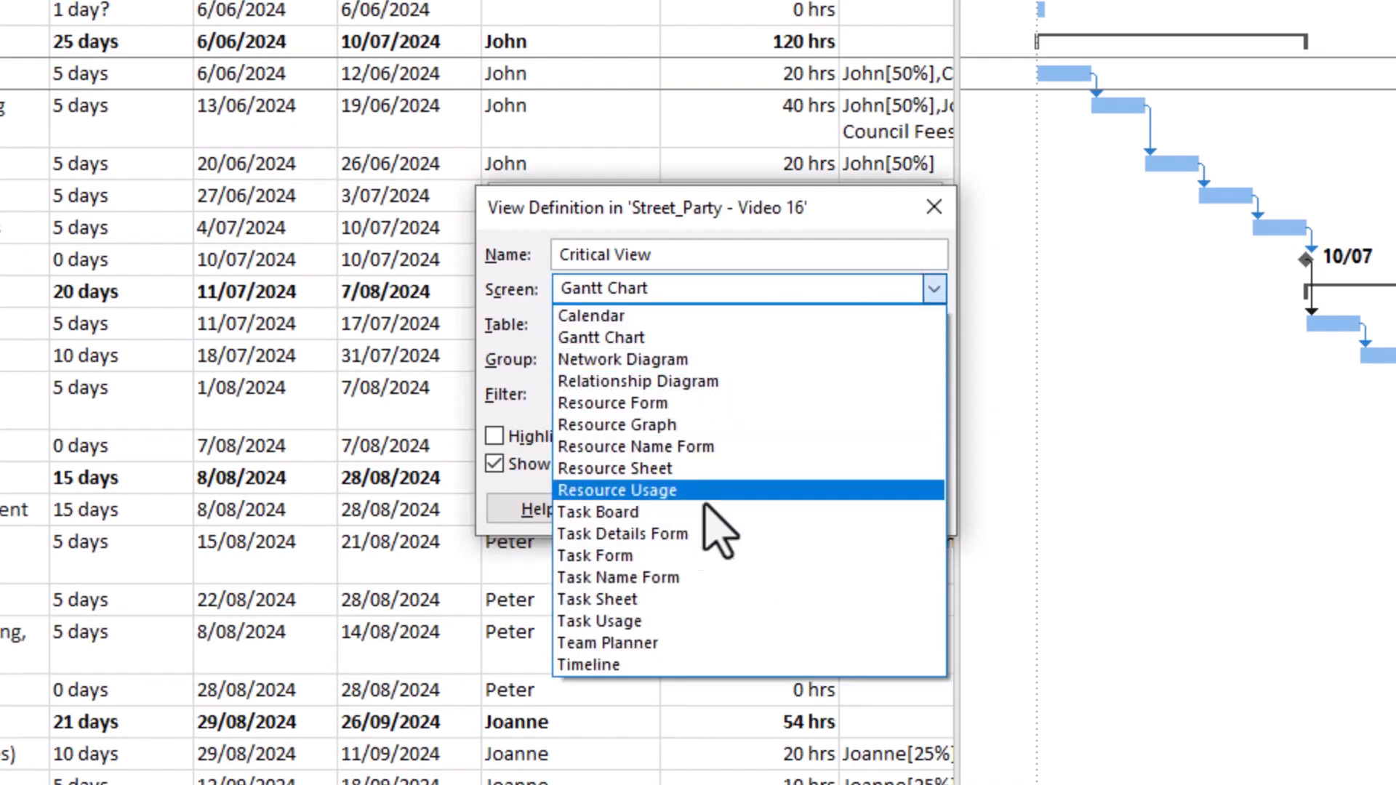
{"action": "left_click", "coordinate": [933, 291]}
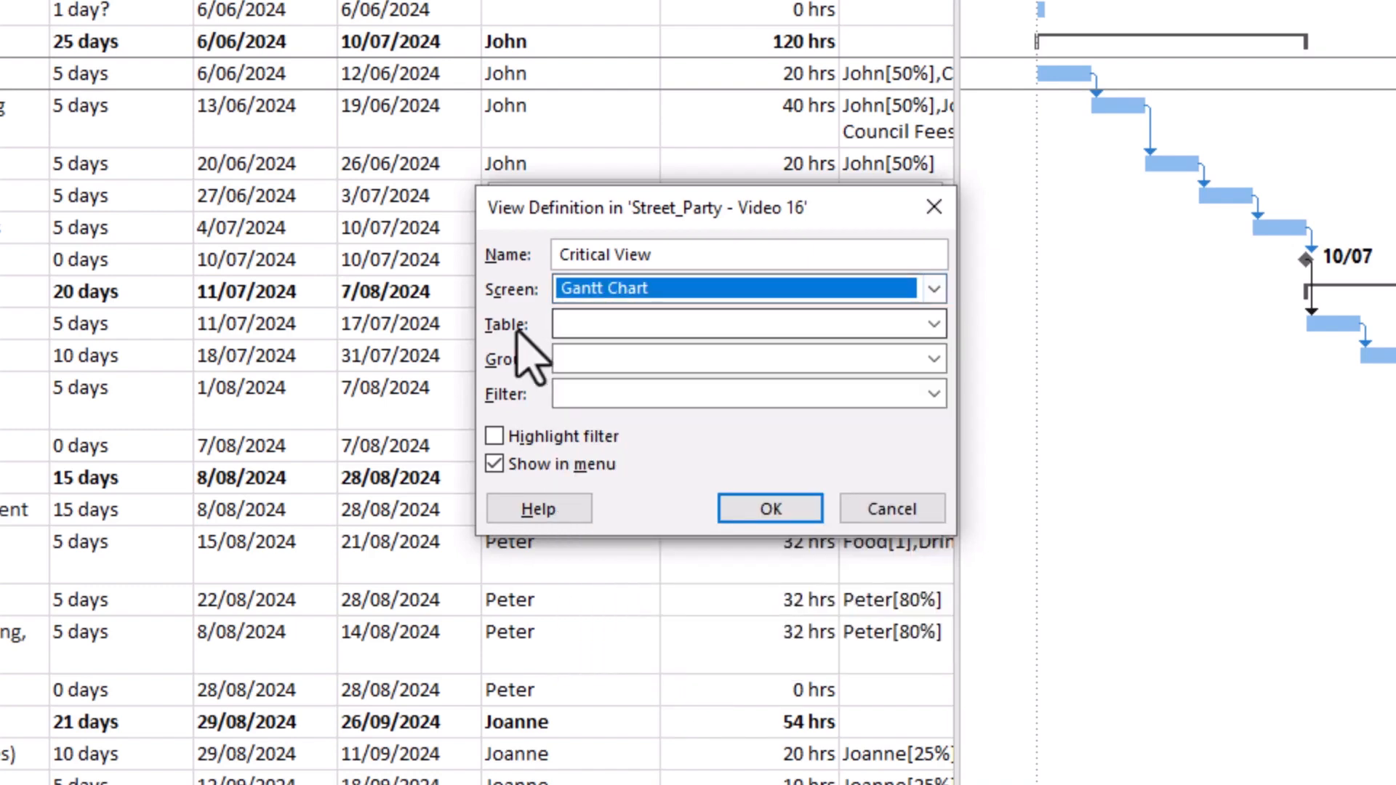
Give Critical View the Entry table, No Group and the Critical filter, and apply it to the project
{"action": "left_click", "coordinate": [934, 324]}
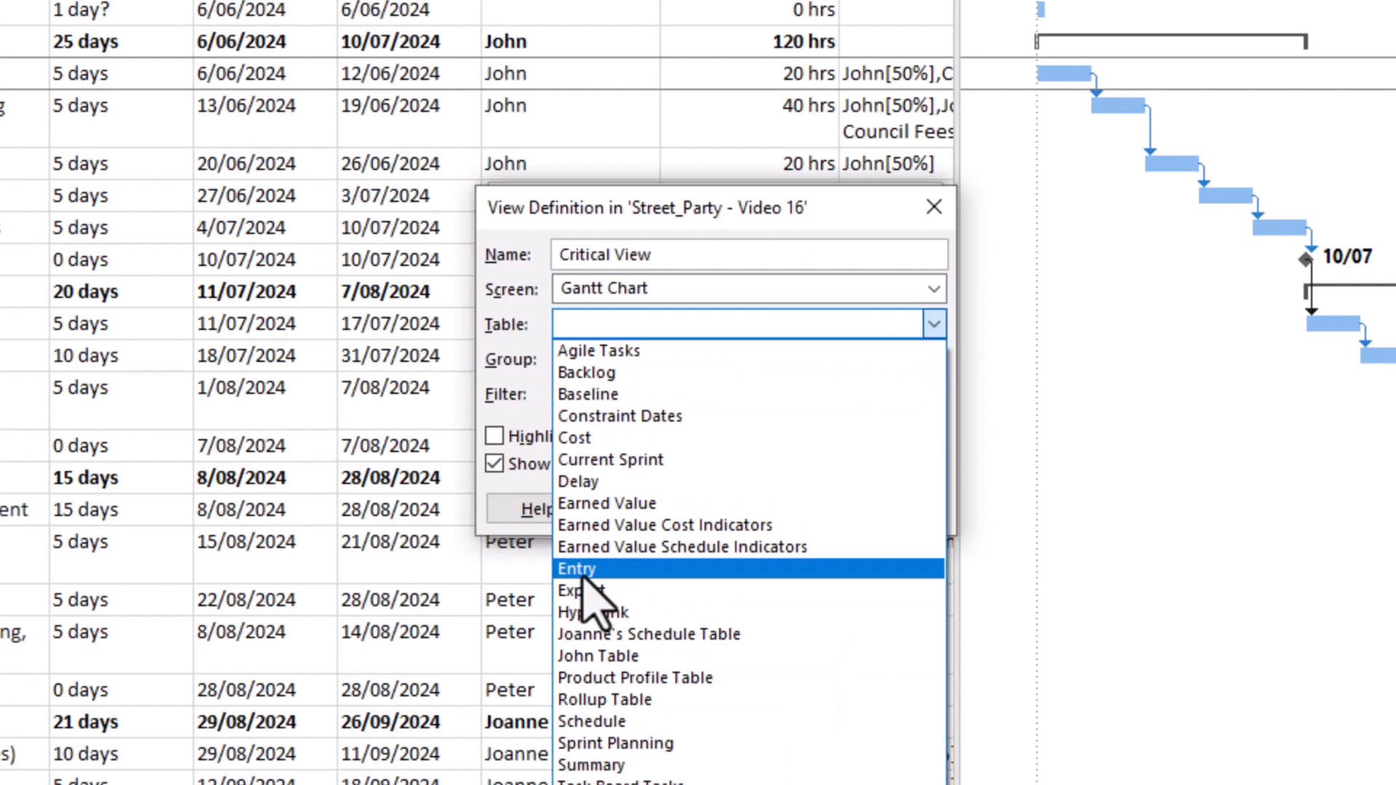
{"action": "left_click", "coordinate": [595, 570]}
{"action": "left_click", "coordinate": [934, 359]}
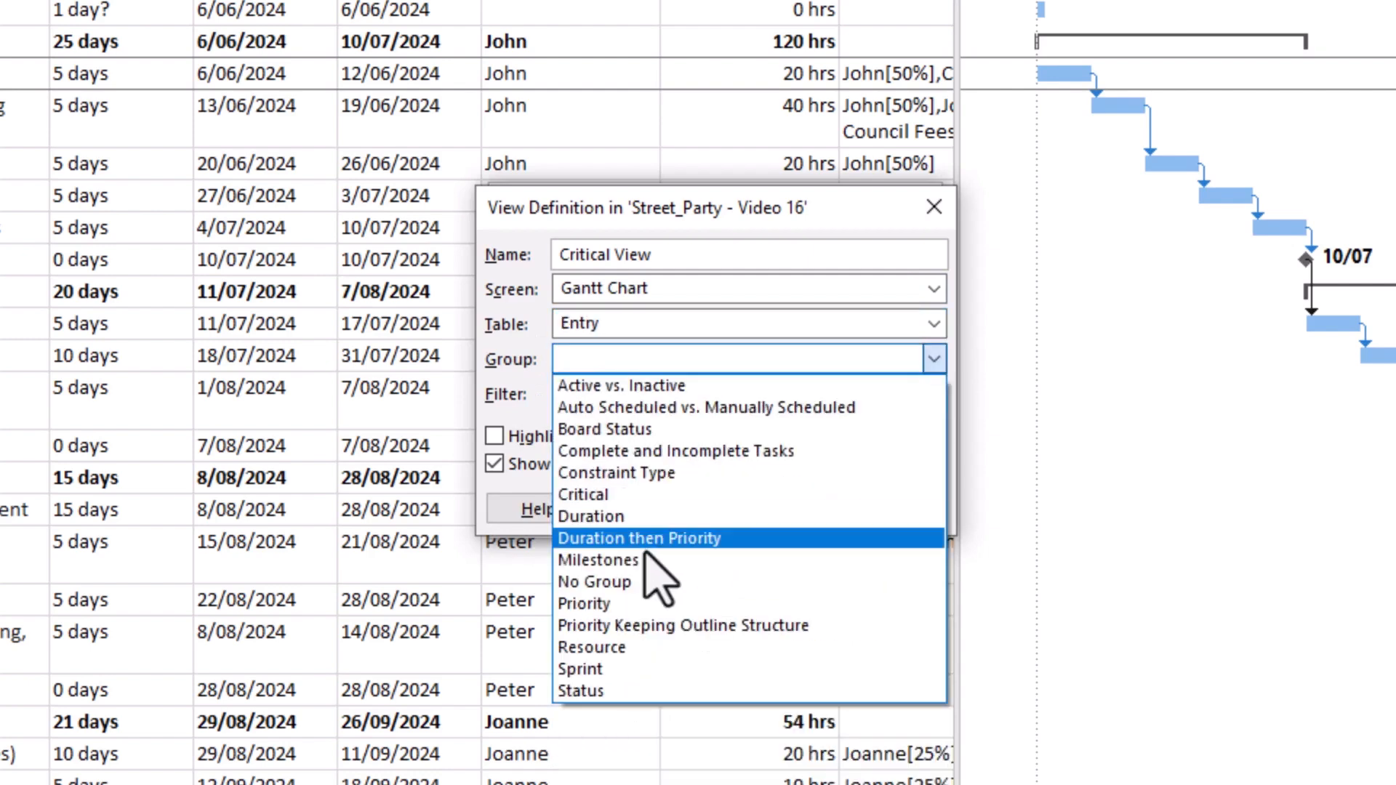
{"action": "left_click", "coordinate": [638, 580]}
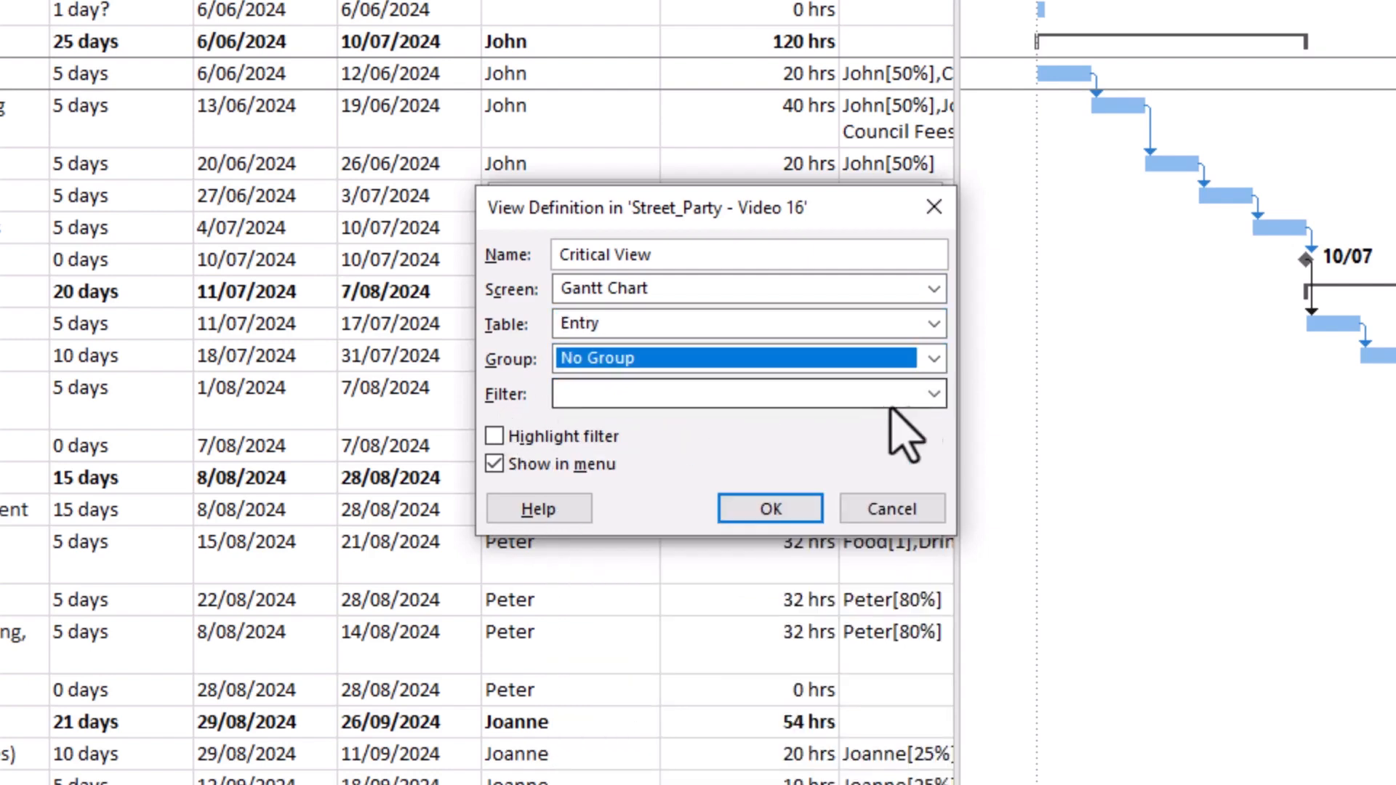
{"action": "left_click", "coordinate": [933, 394]}
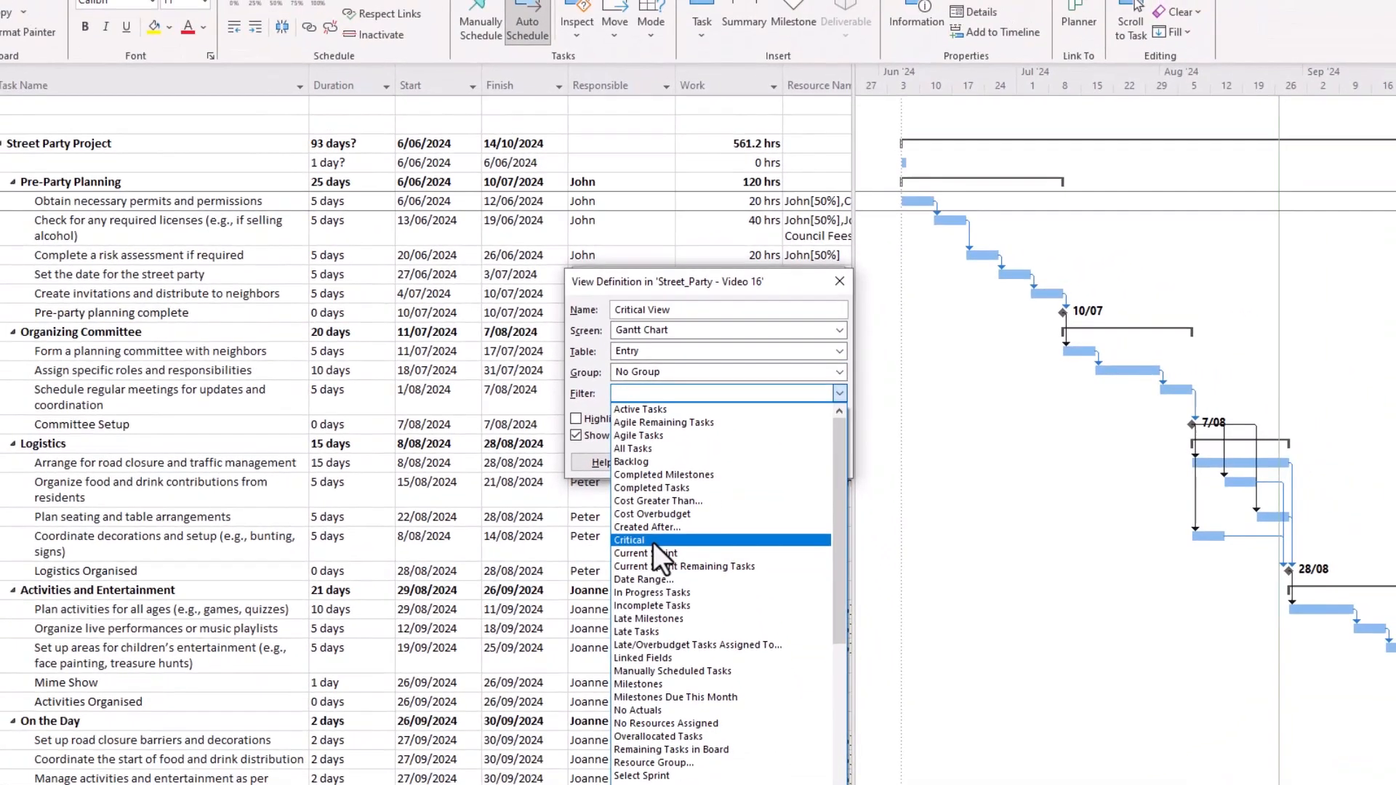
{"action": "left_click", "coordinate": [653, 542]}
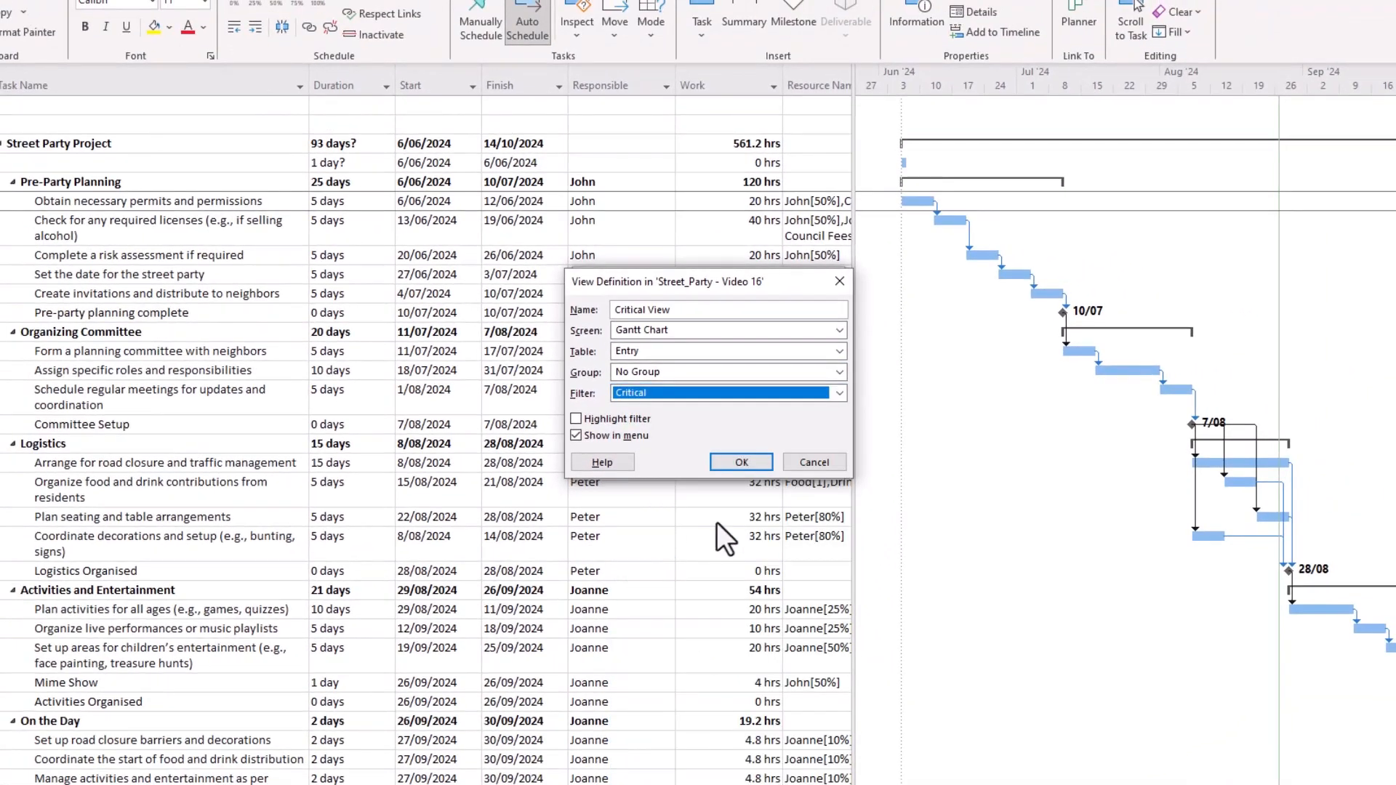
{"action": "left_click", "coordinate": [740, 465]}
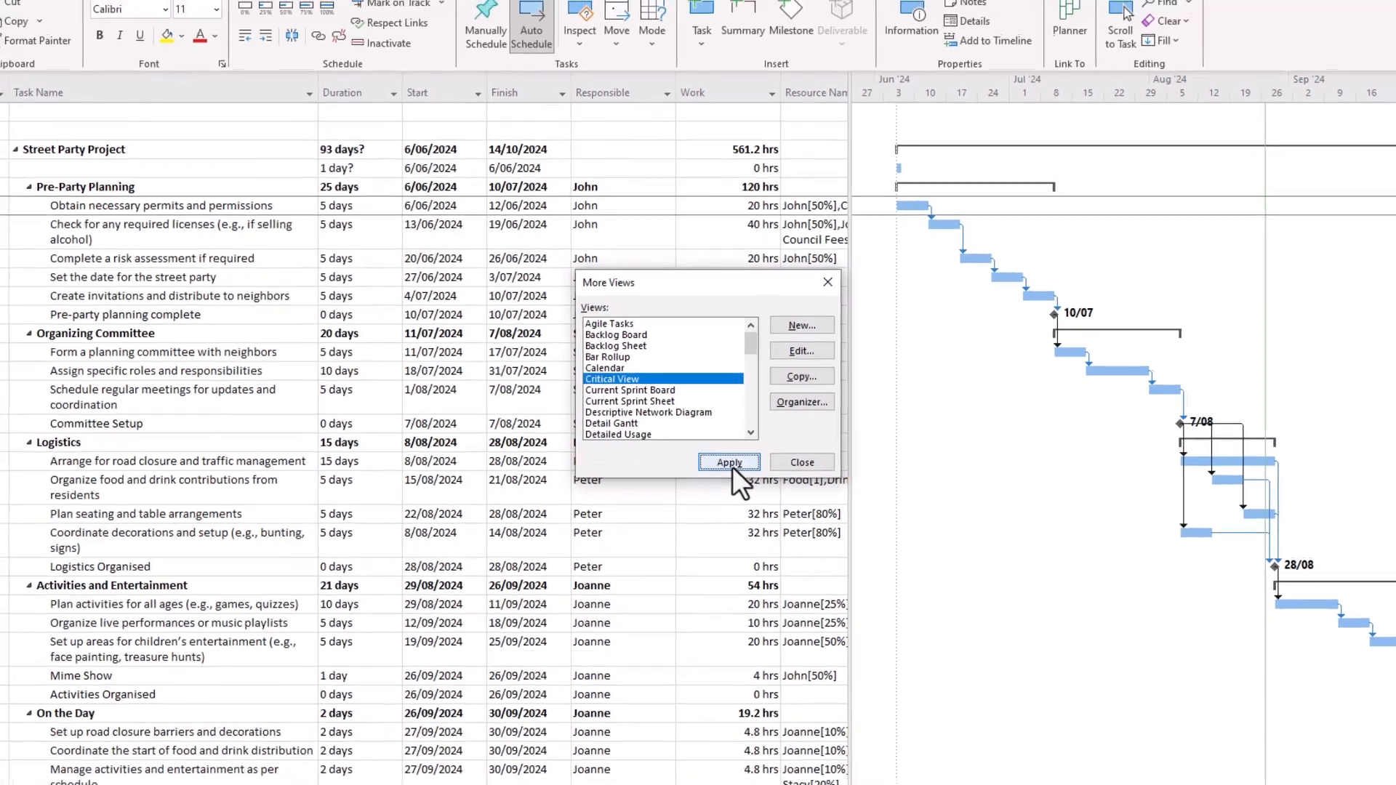
{"action": "left_click", "coordinate": [731, 464]}
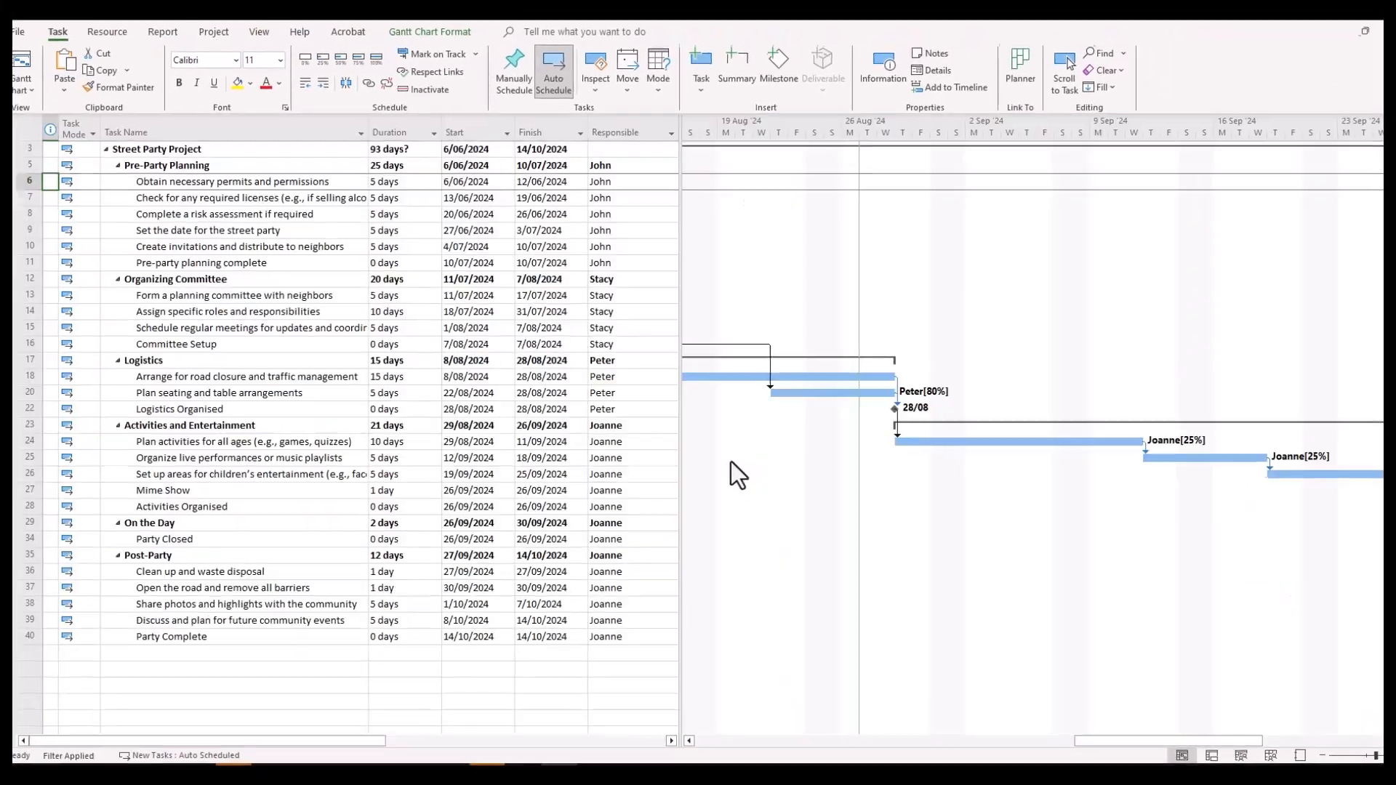
Zoom out the Critical View's timescale to fit the whole project schedule in the chart
{"action": "left_click", "coordinate": [1313, 750]}
{"action": "left_click", "coordinate": [1313, 750]}
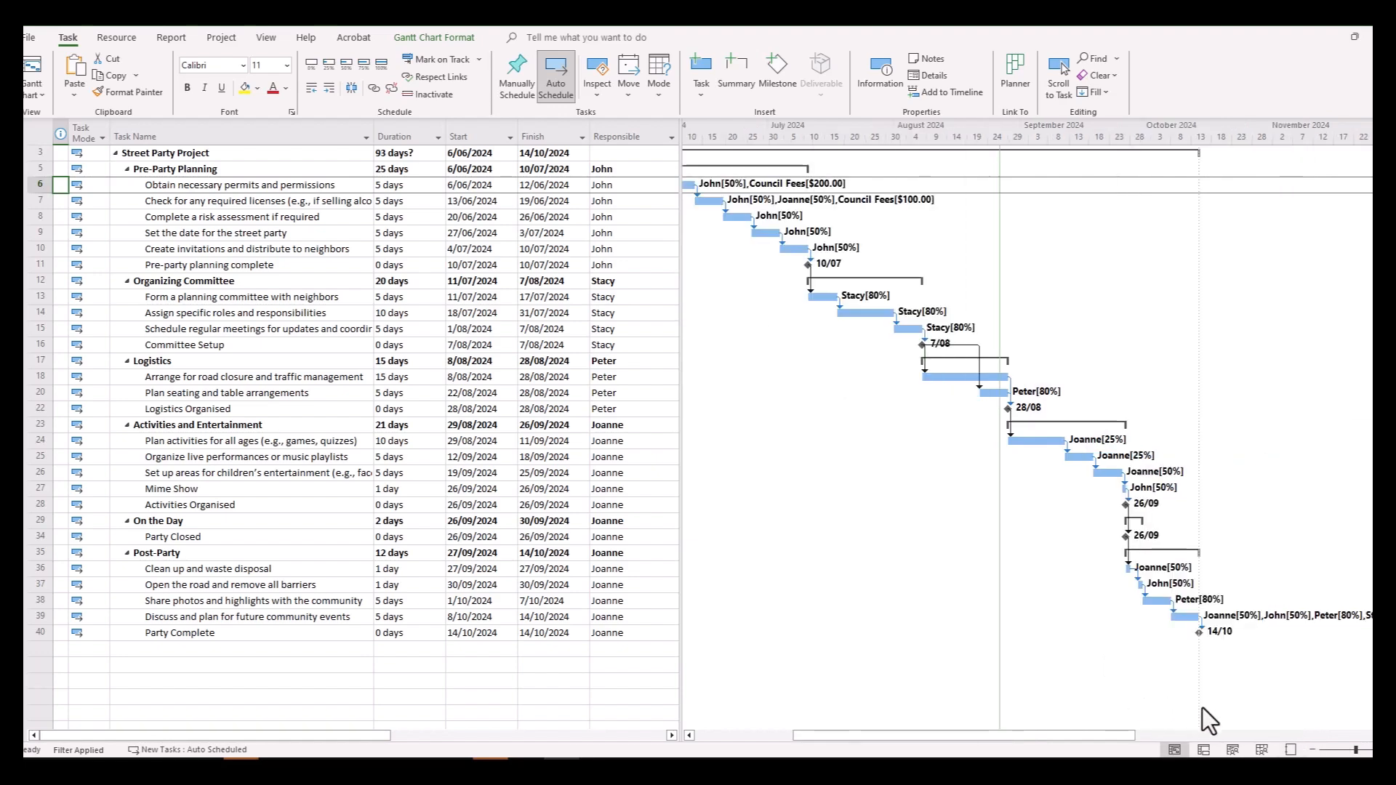
{"action": "left_click", "coordinate": [1315, 750]}
{"action": "left_click", "coordinate": [1369, 751]}
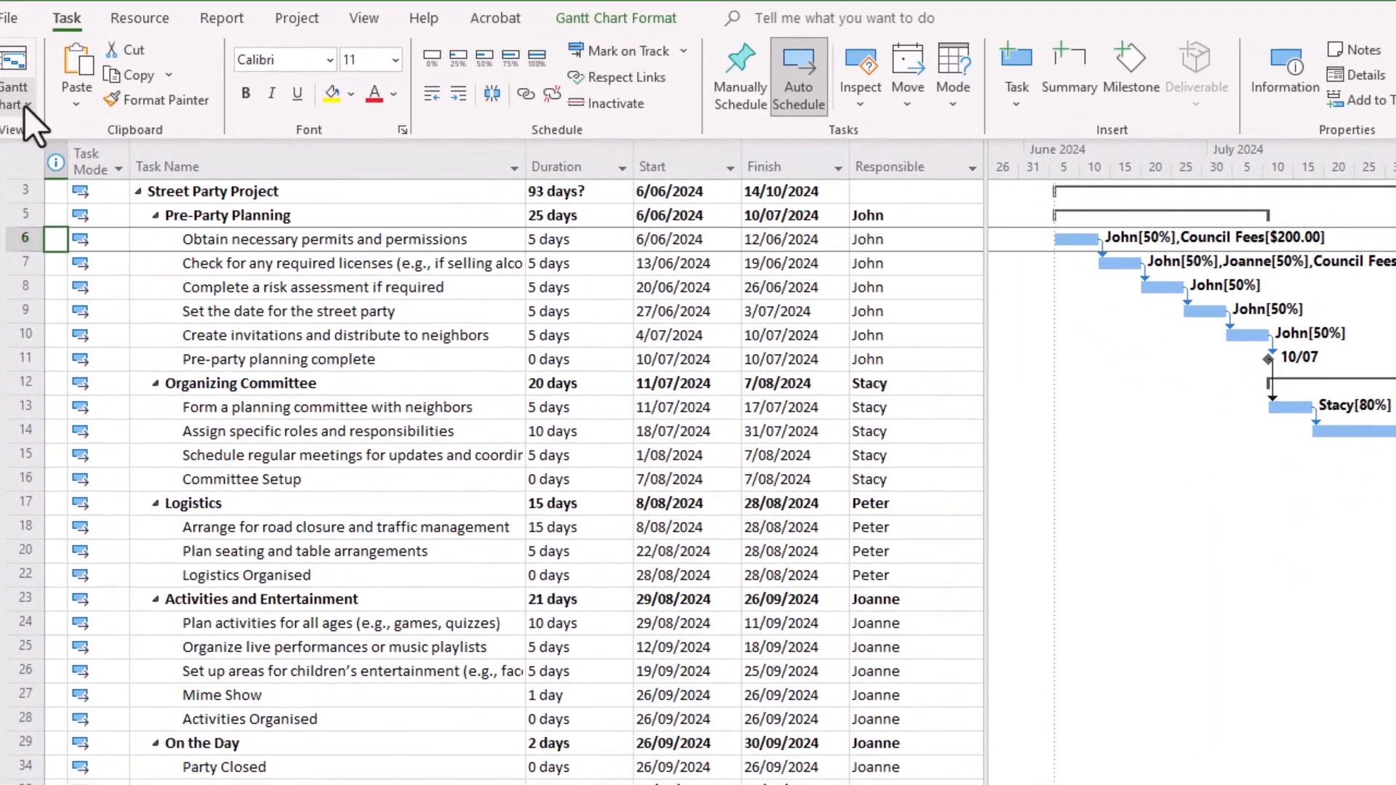
Return to the built-in Gantt Chart view and widen its table to reveal the full Resource Names column
{"action": "left_click", "coordinate": [25, 106]}
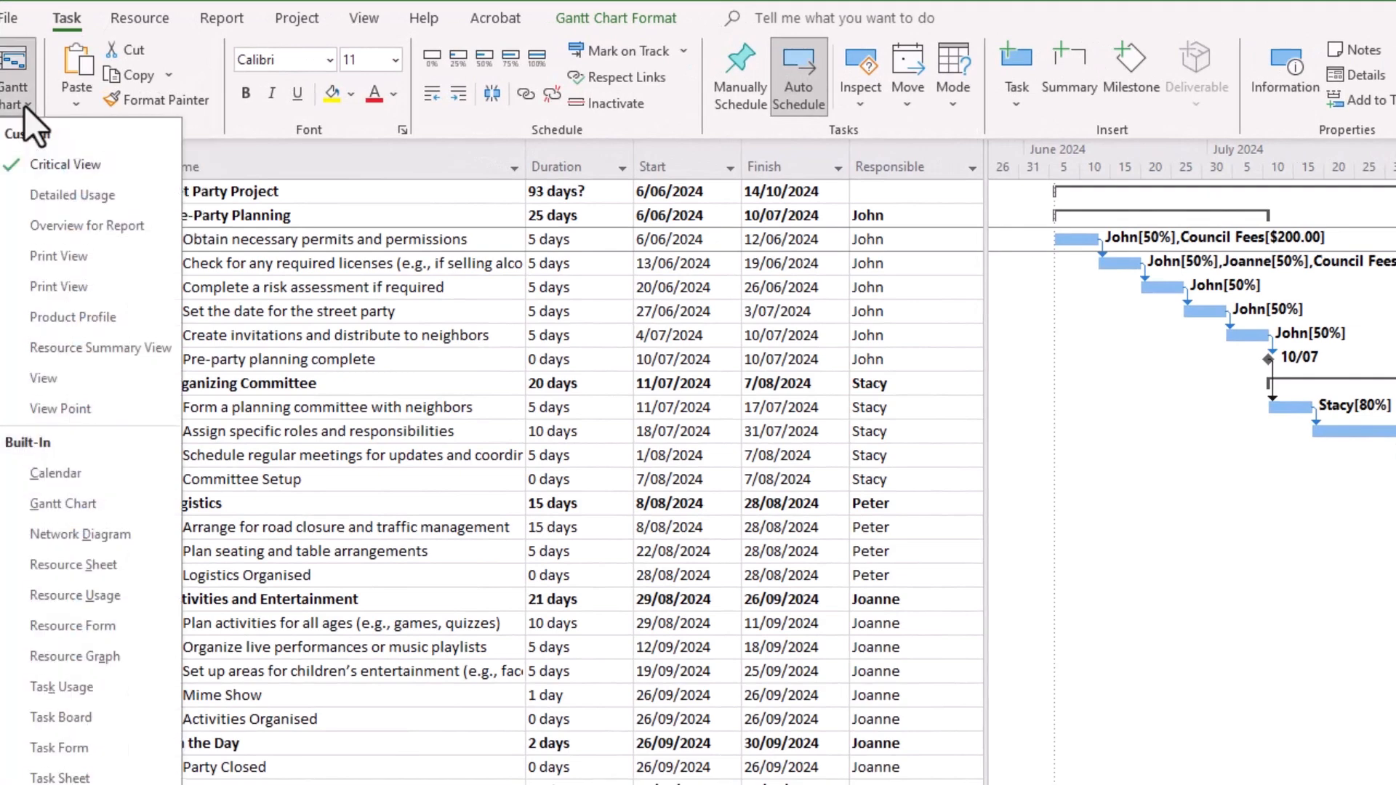
{"action": "left_click", "coordinate": [50, 505]}
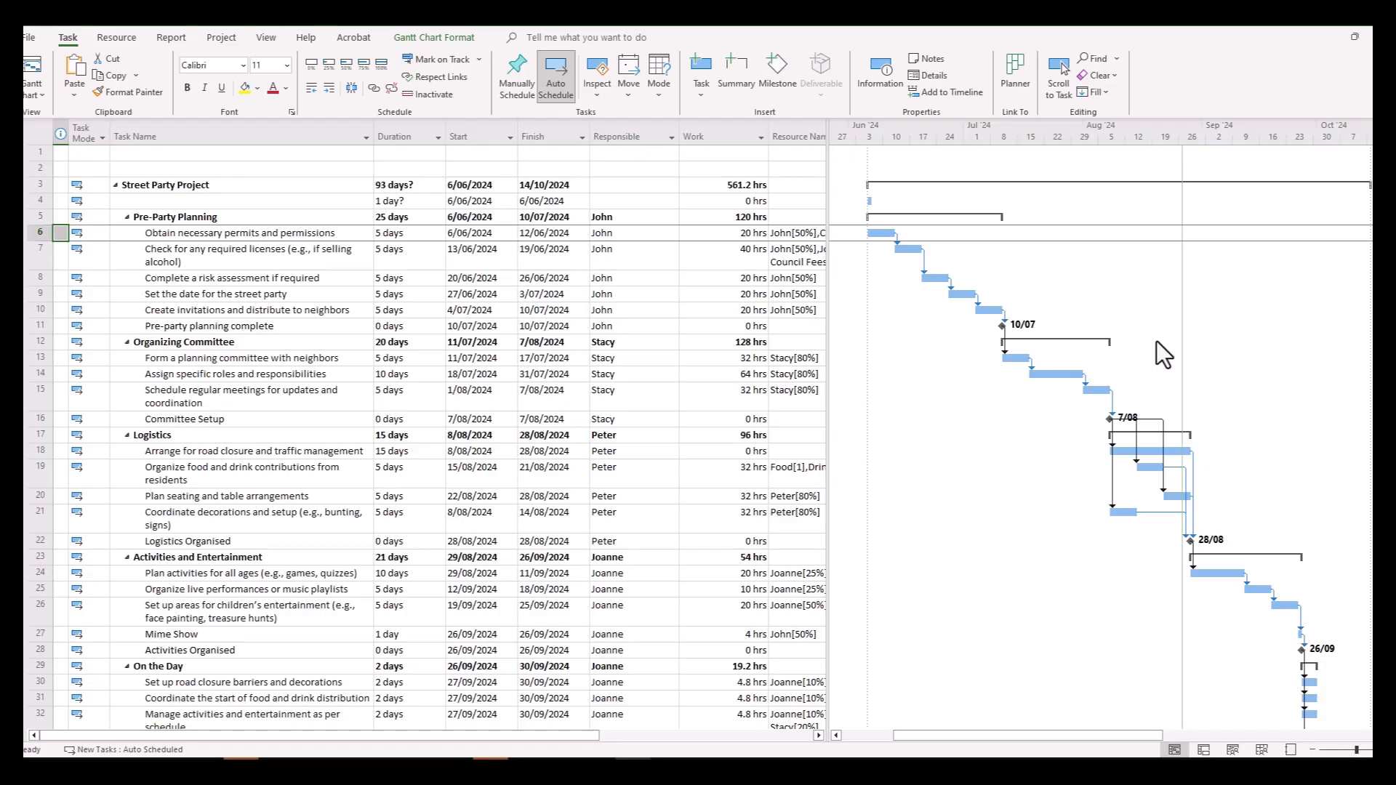
{"action": "left_click_drag", "start_coordinate": [829, 401], "coordinate": [866, 407]}
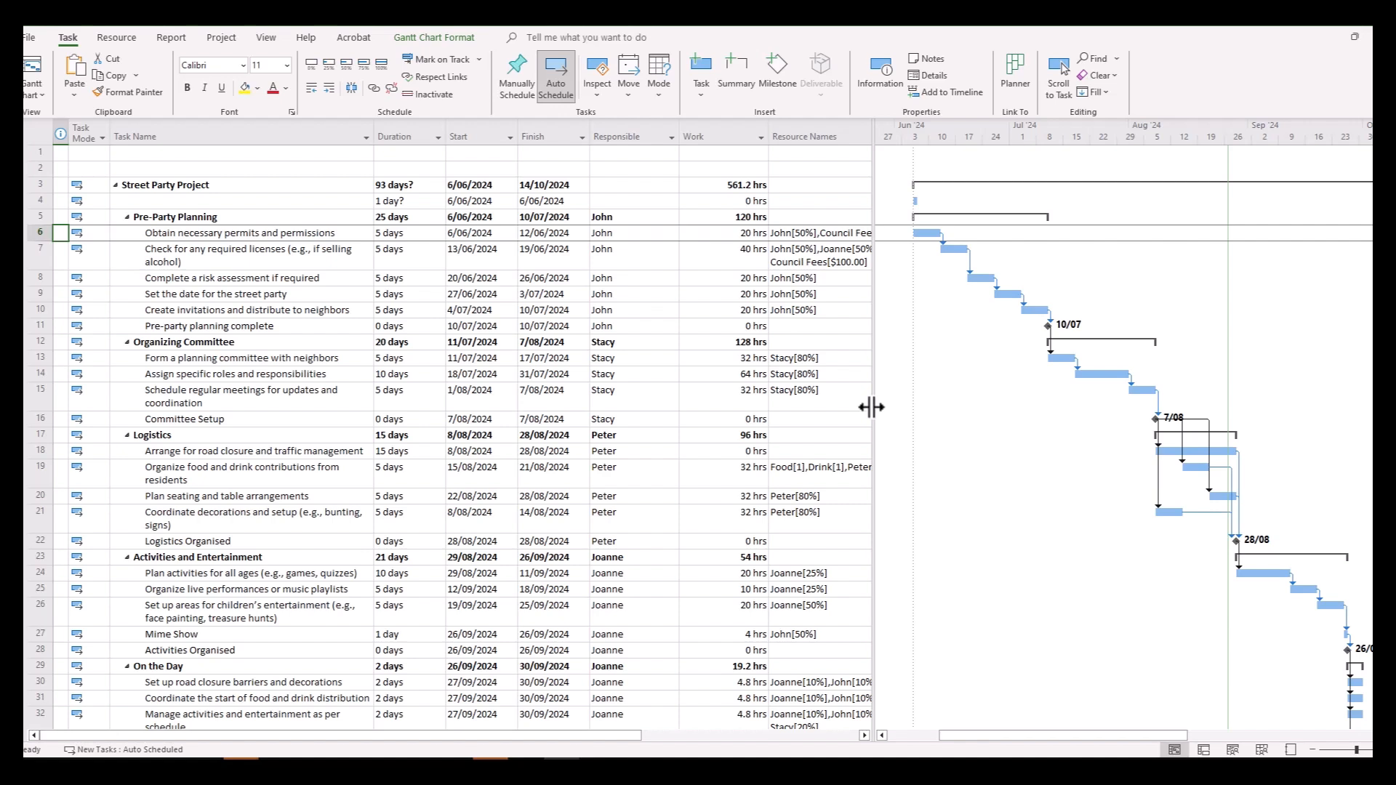
{"action": "left_click_drag", "start_coordinate": [871, 407], "coordinate": [999, 407]}
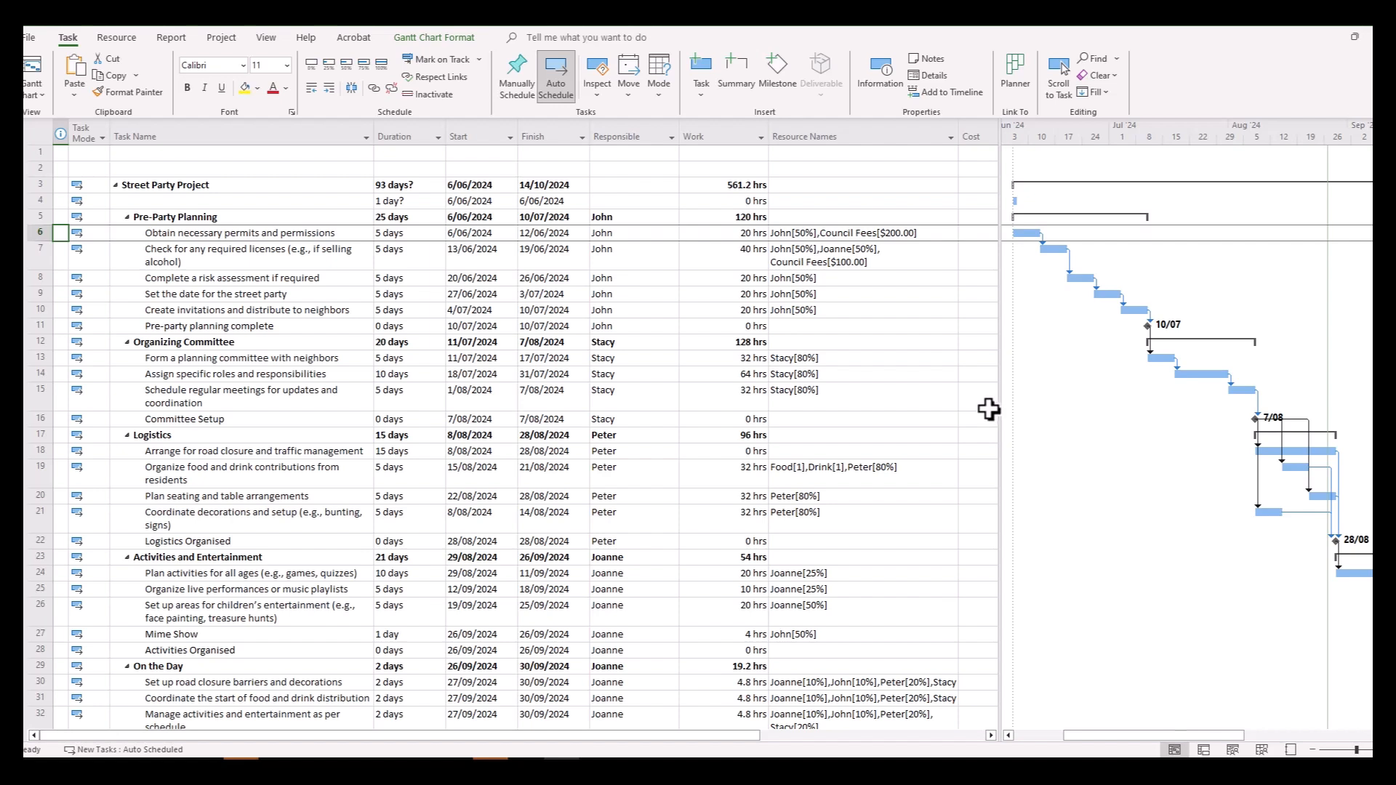
Filter the Resource Names column to only the resource responsible for Pre-Party Planning
{"action": "left_click", "coordinate": [951, 138]}
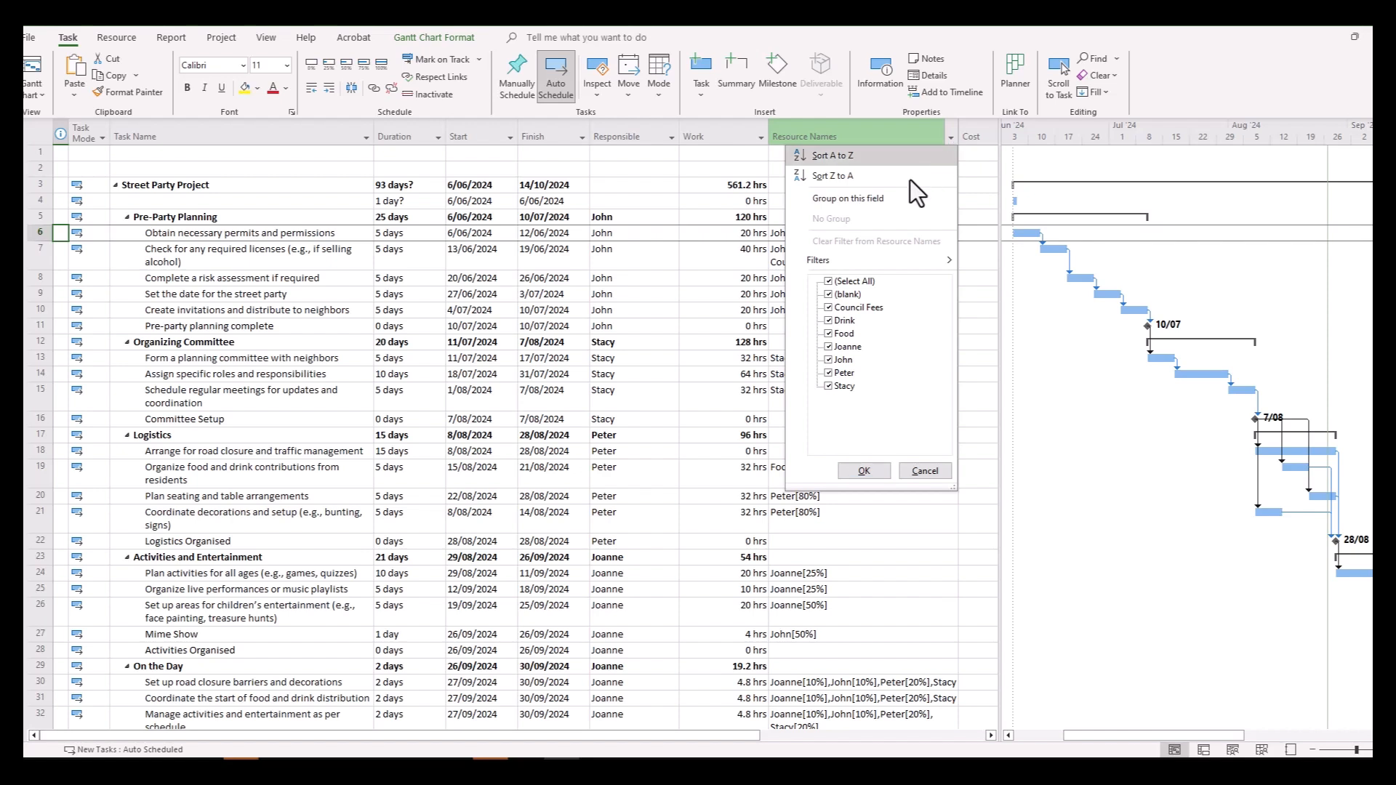
{"action": "left_click", "coordinate": [829, 282]}
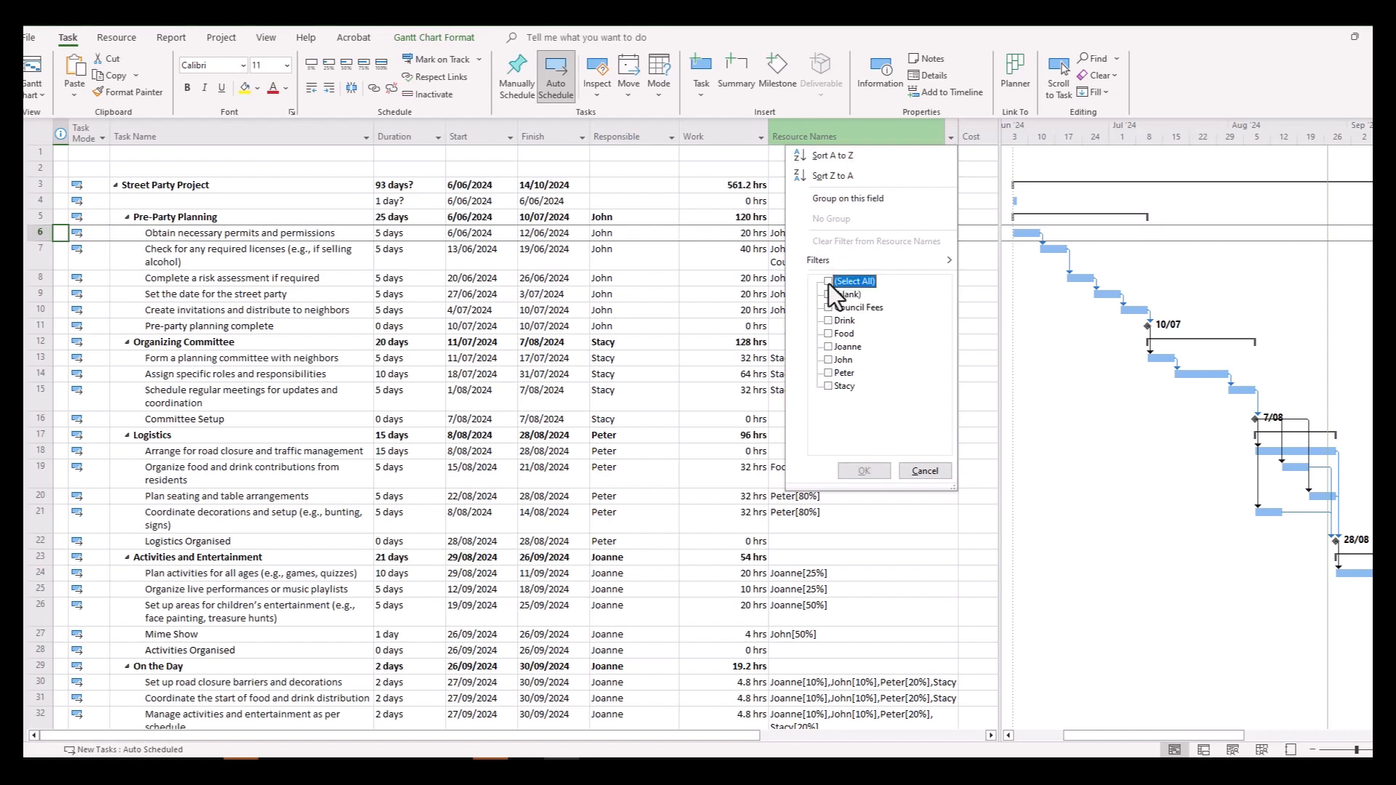
{"action": "left_click", "coordinate": [829, 361]}
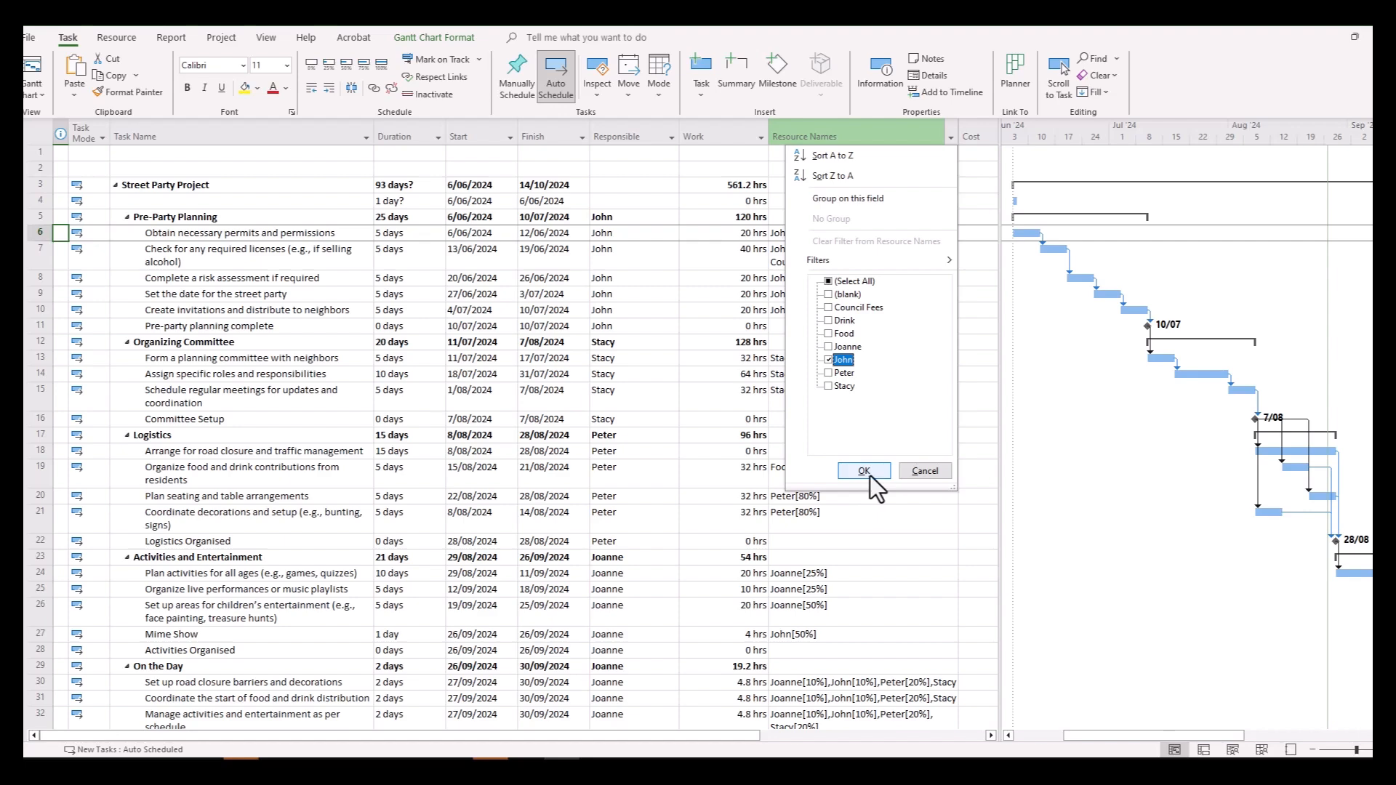
{"action": "left_click", "coordinate": [866, 473]}
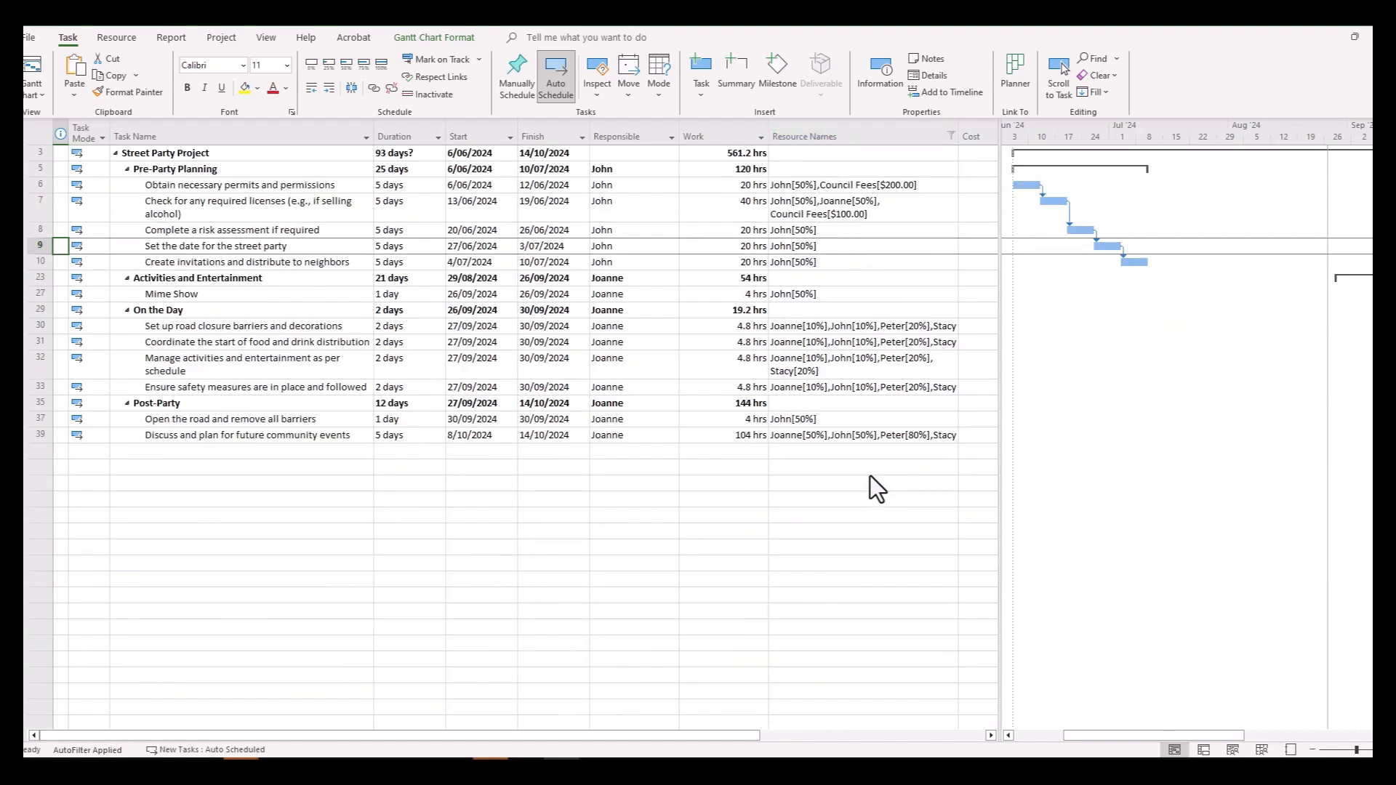
Save the filtered Gantt Chart as a custom view named after the filtered resource
{"action": "left_click_drag", "start_coordinate": [1152, 736], "coordinate": [1306, 733]}
{"action": "left_click_drag", "start_coordinate": [1185, 733], "coordinate": [1088, 733]}
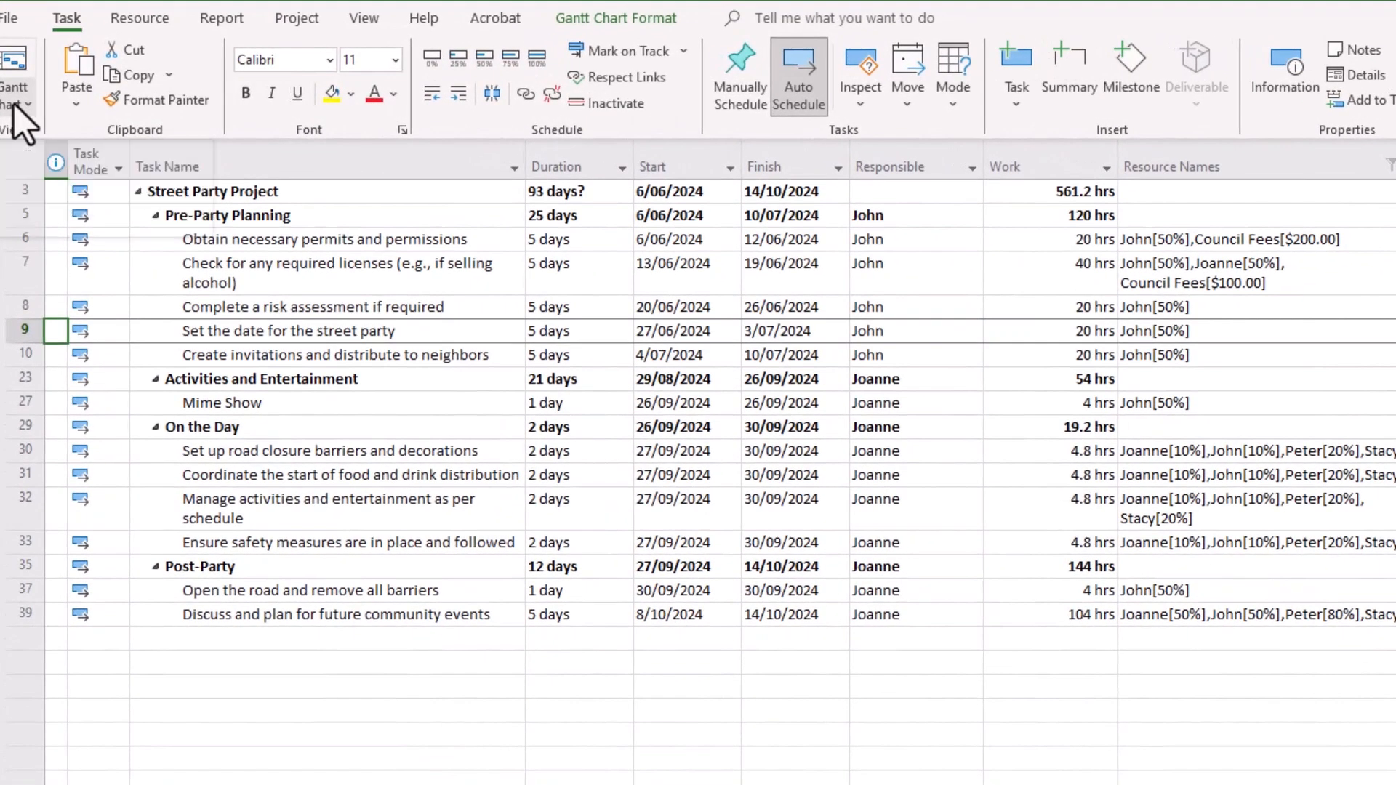
{"action": "left_click", "coordinate": [30, 97]}
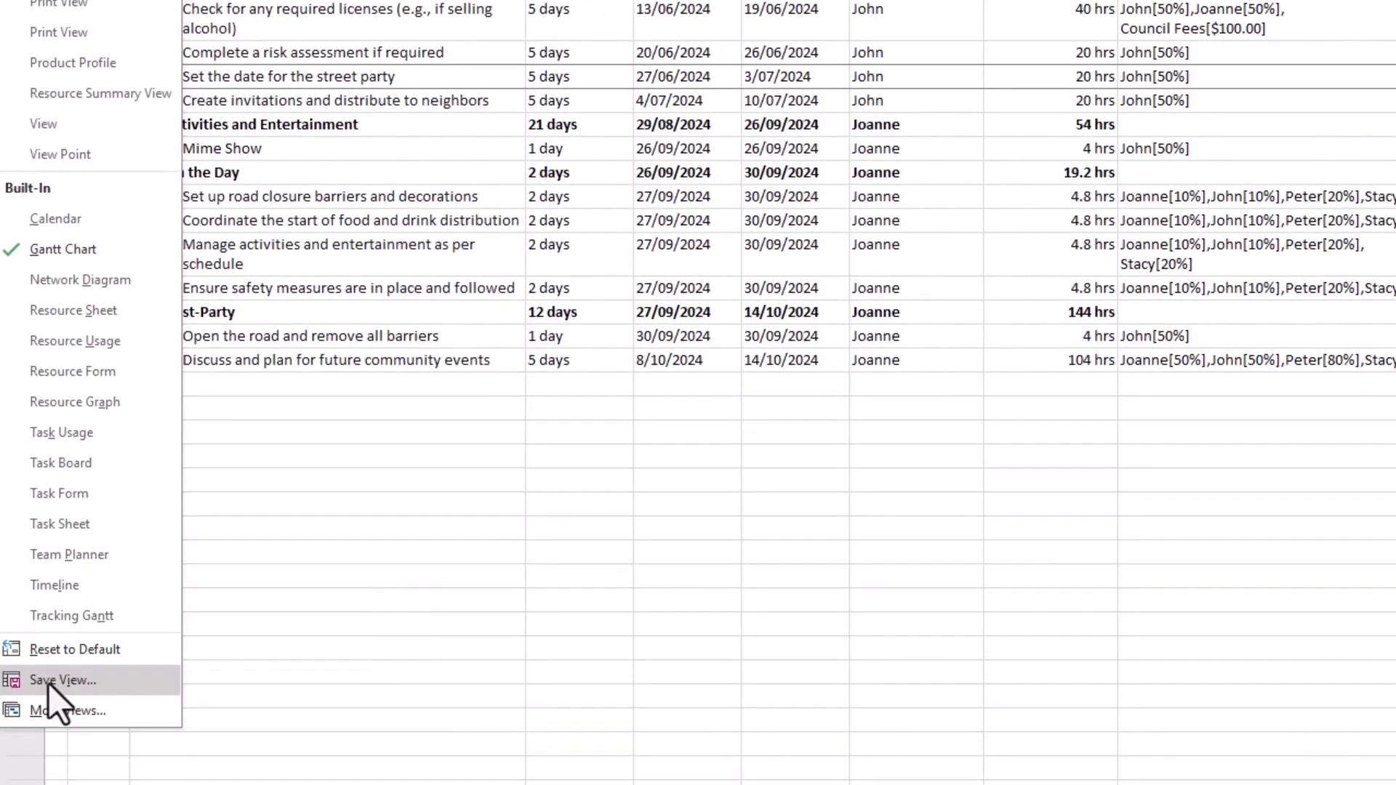
{"action": "left_click", "coordinate": [49, 686]}
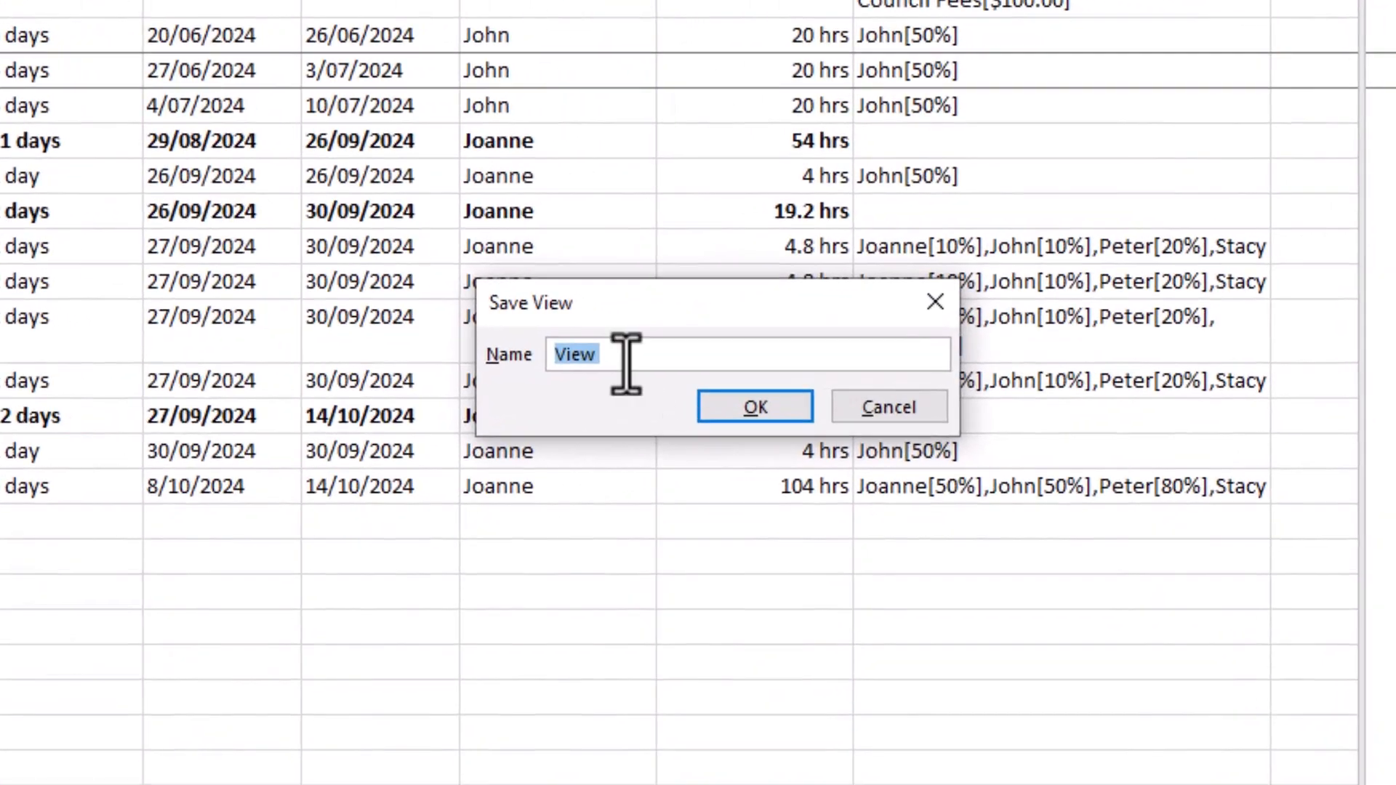
{"action": "left_click", "coordinate": [965, 275]}
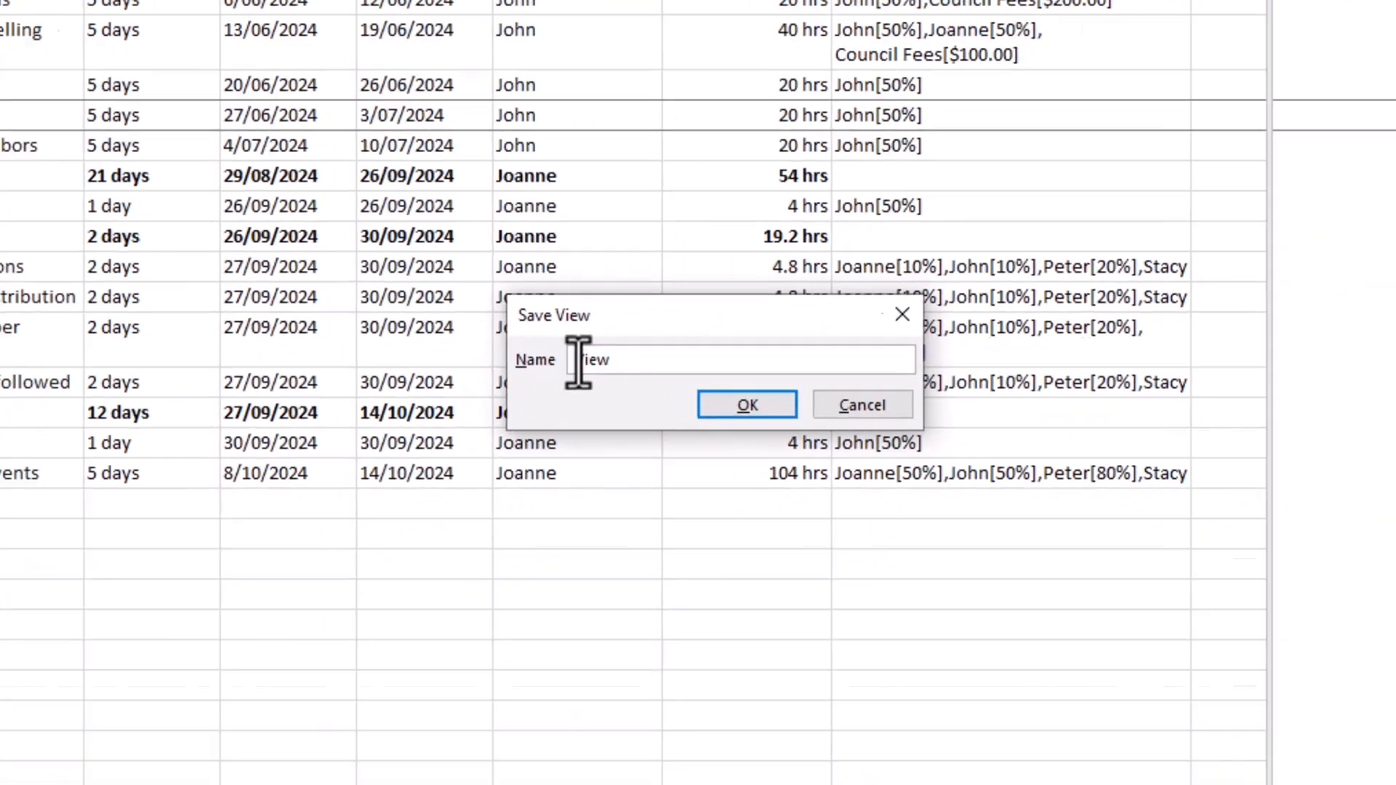
{"action": "left_click", "coordinate": [747, 405]}
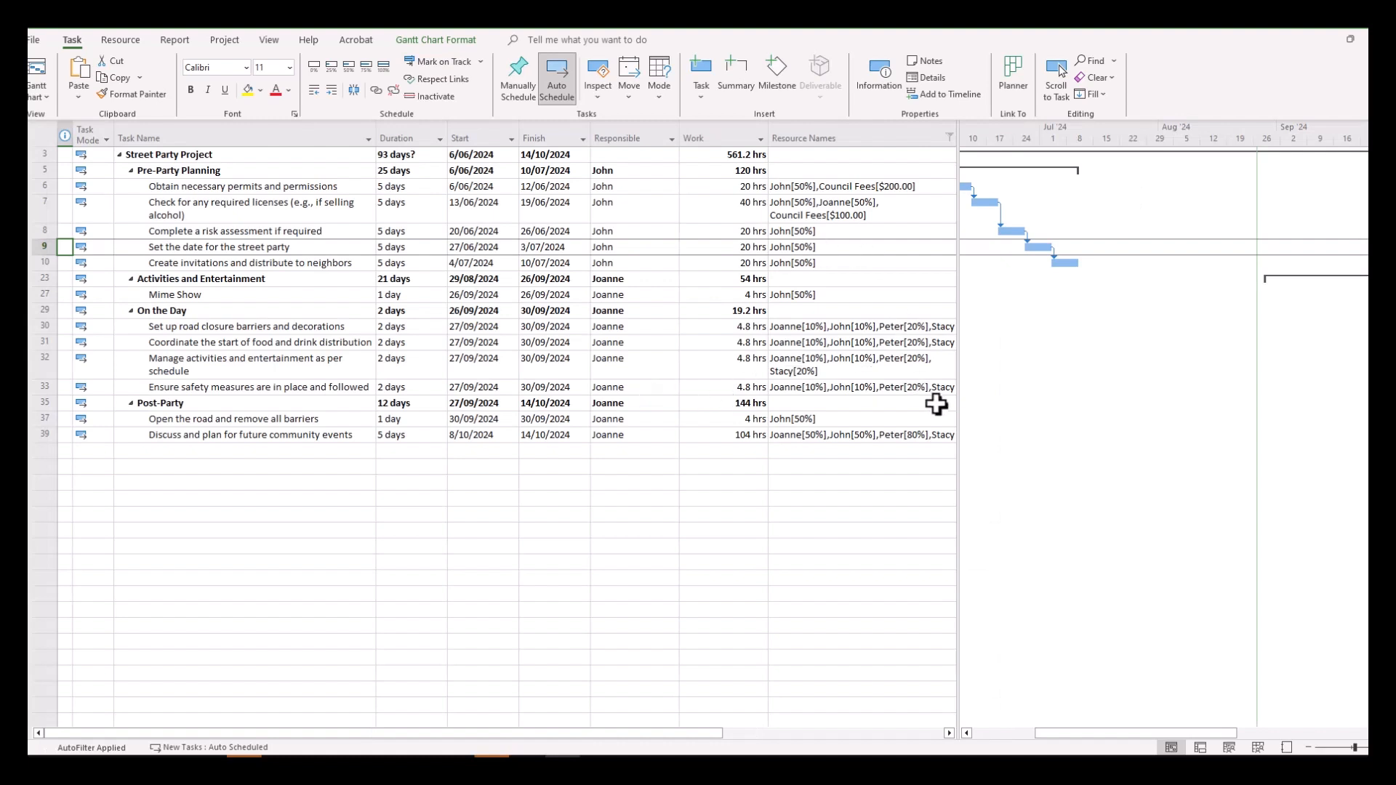
Narrow the resource's custom view so its table ends after the Work column, and switch to the Gantt Chart view
{"action": "left_click_drag", "start_coordinate": [957, 427], "coordinate": [769, 412]}
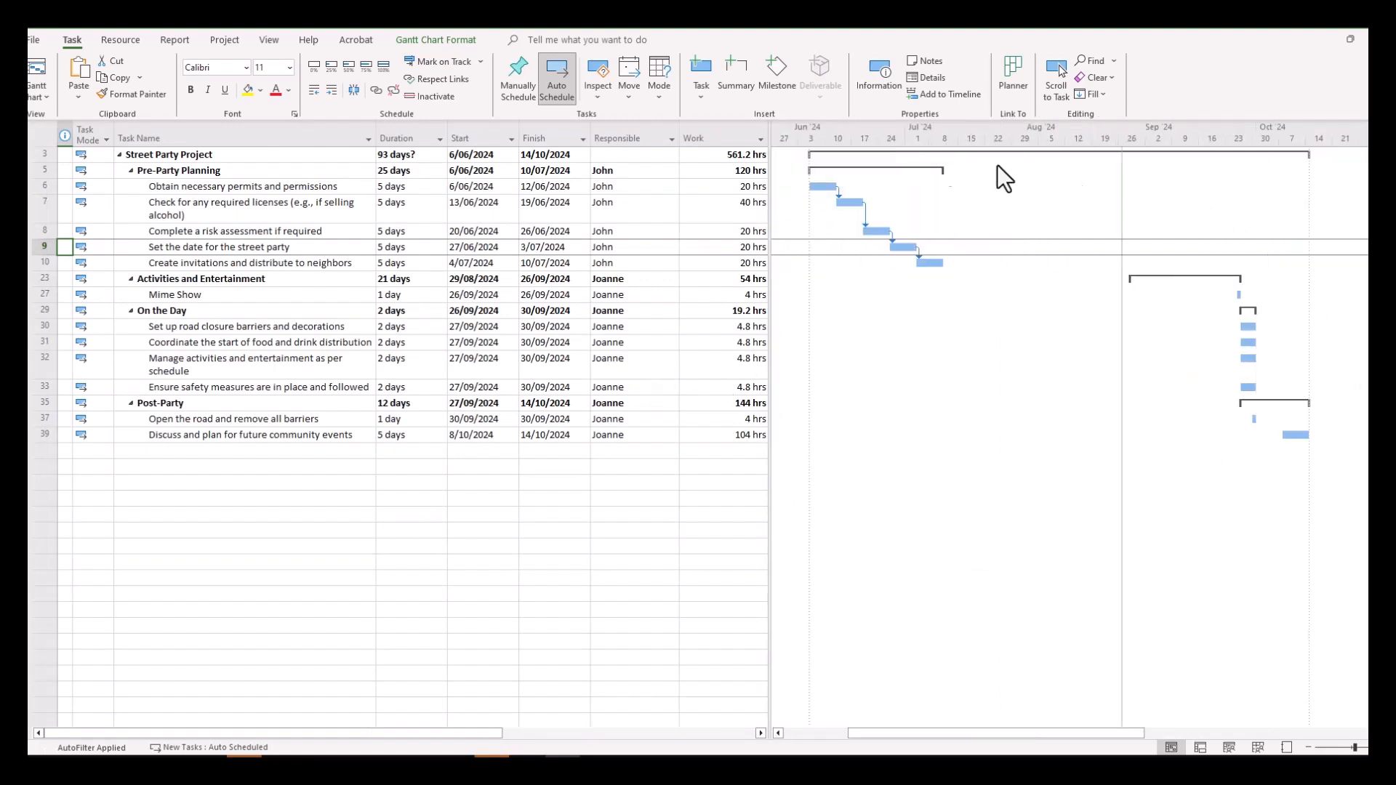
{"action": "left_click", "coordinate": [34, 97]}
{"action": "left_click", "coordinate": [68, 385]}
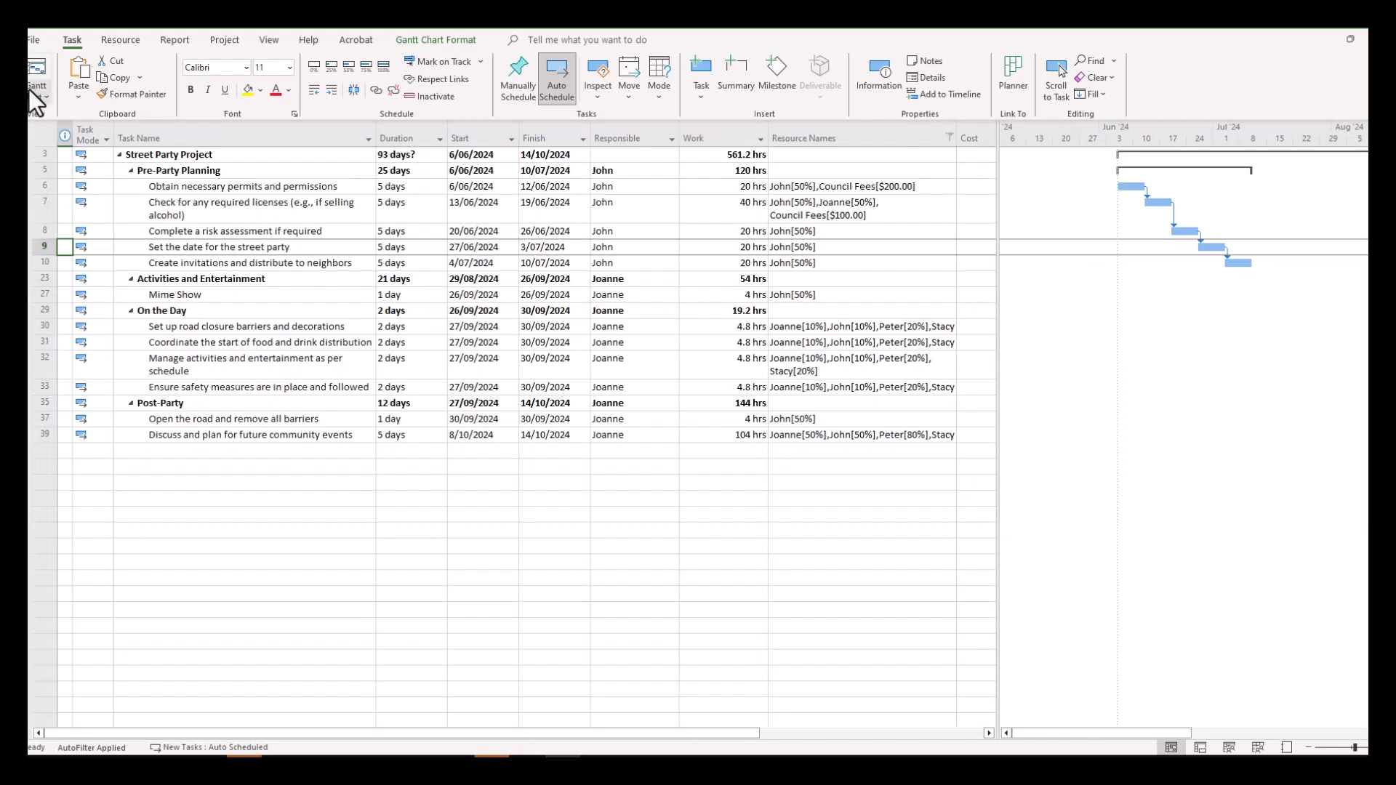
Reopen the resource's custom view to check its layout, and go back to the Gantt Chart view
{"action": "left_click", "coordinate": [33, 97]}
{"action": "left_click", "coordinate": [68, 181]}
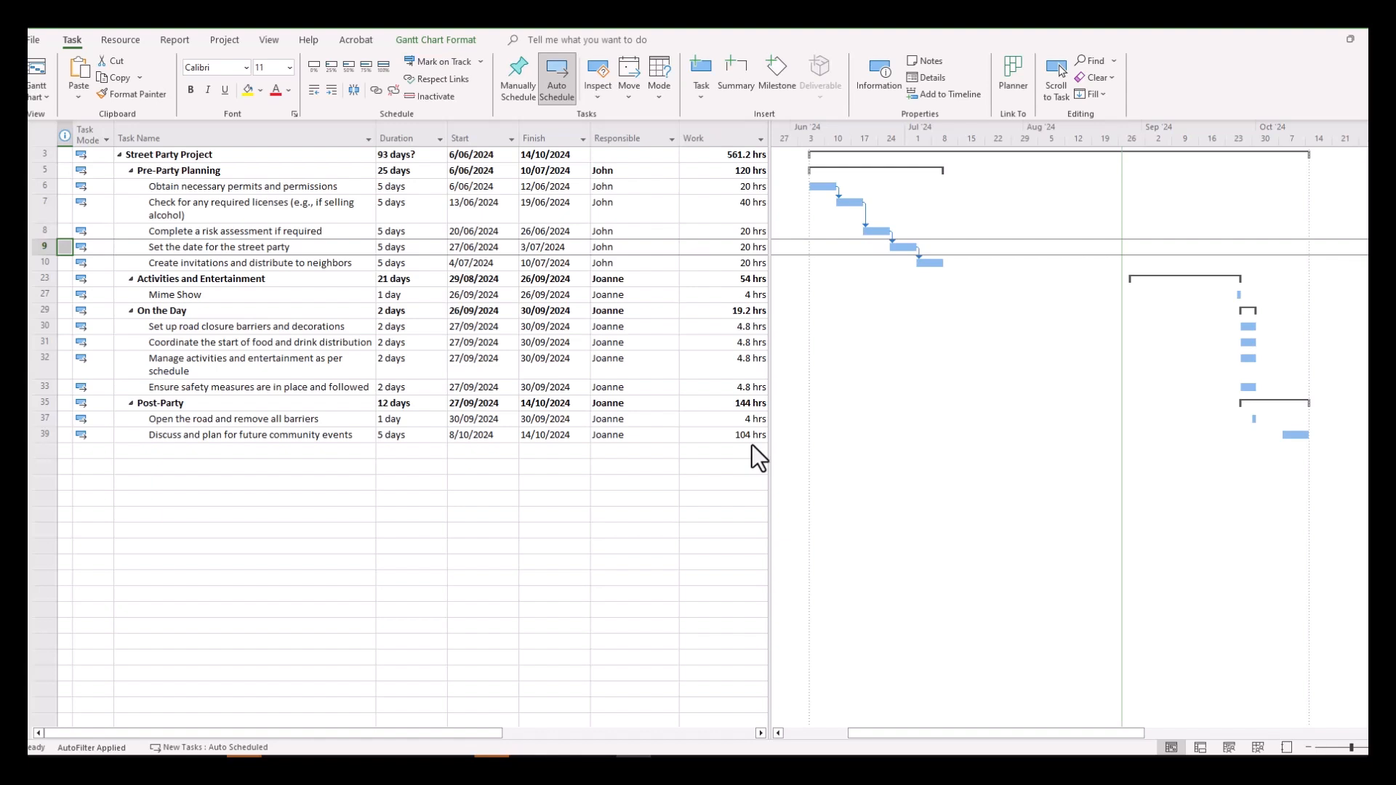
{"action": "left_click", "coordinate": [32, 95]}
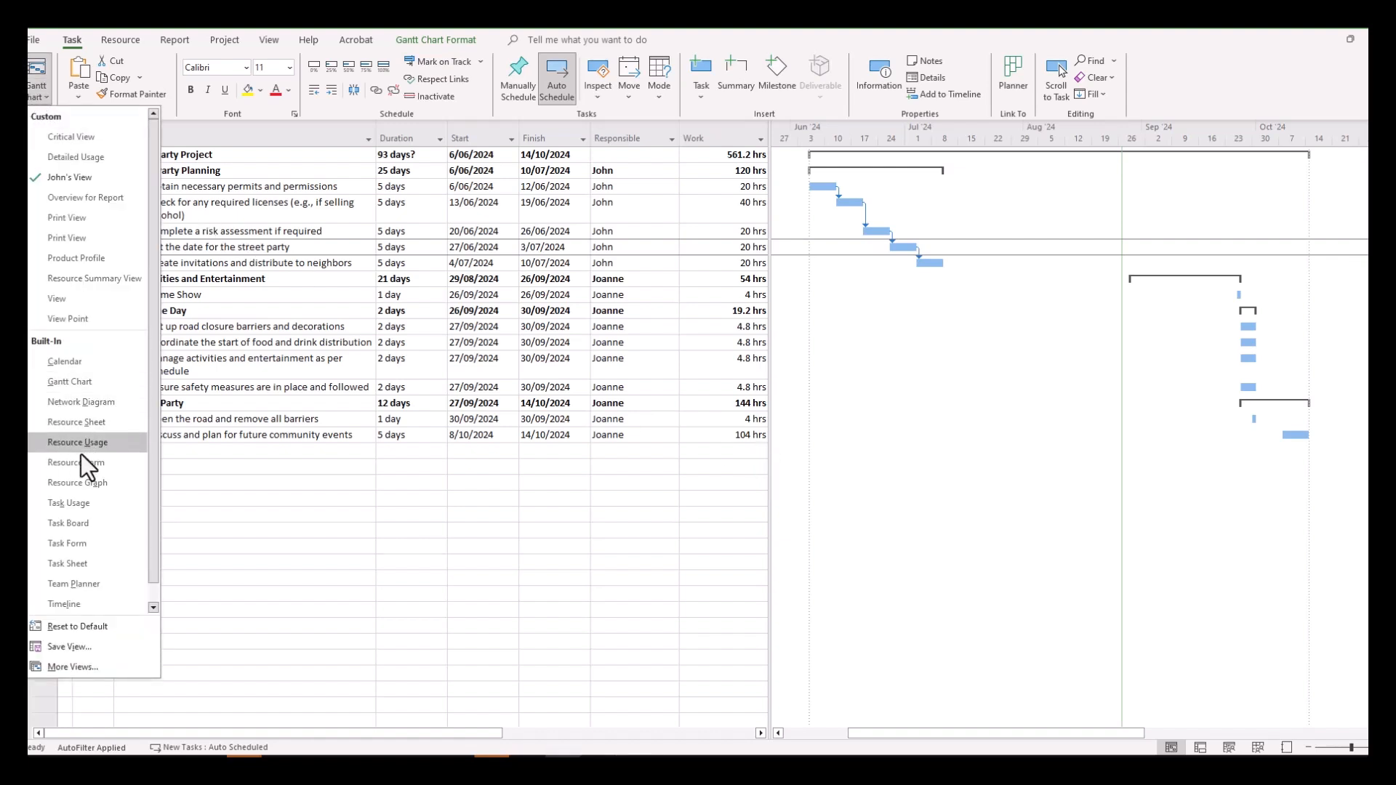
{"action": "left_click", "coordinate": [77, 384]}
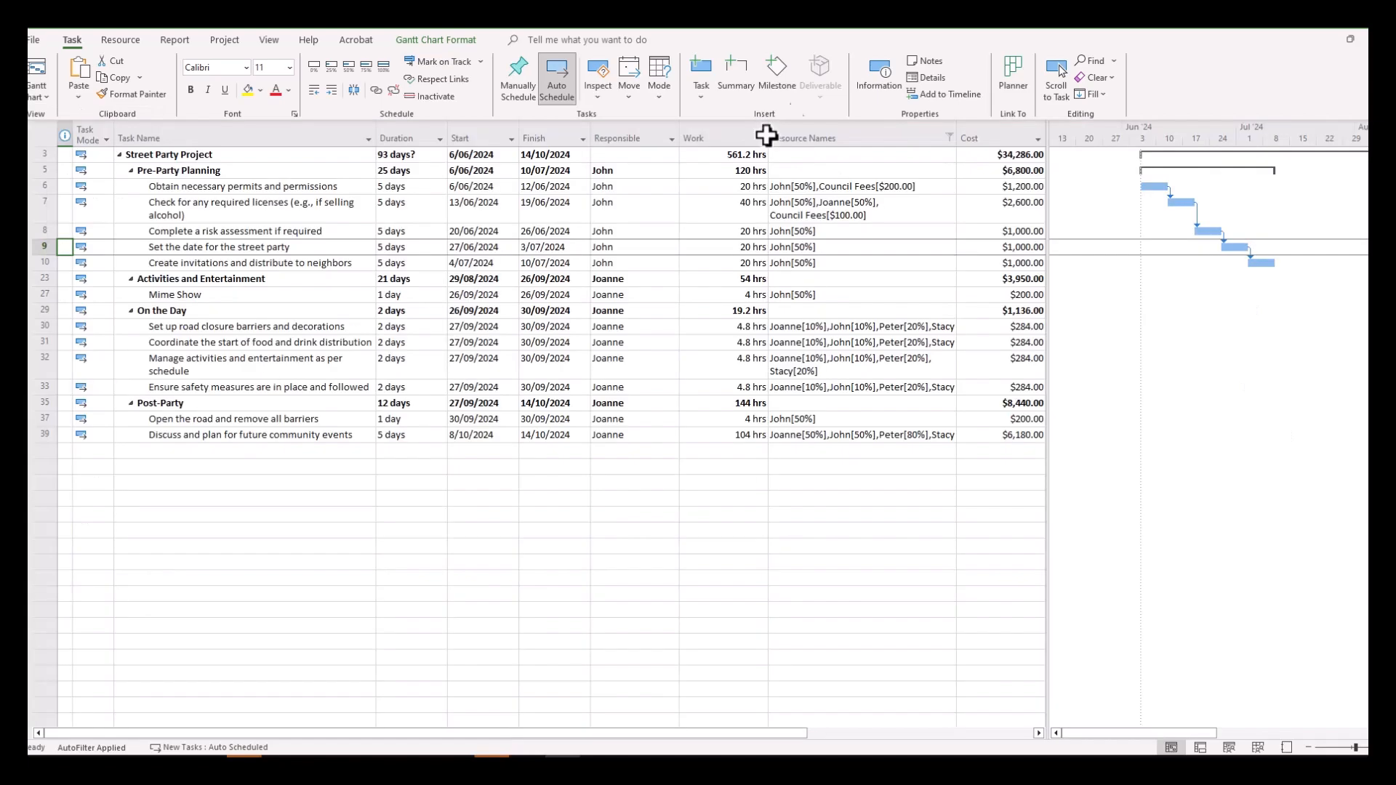
Clear the Resource Names filter so the Gantt Chart lists all tasks
{"action": "left_click", "coordinate": [949, 140]}
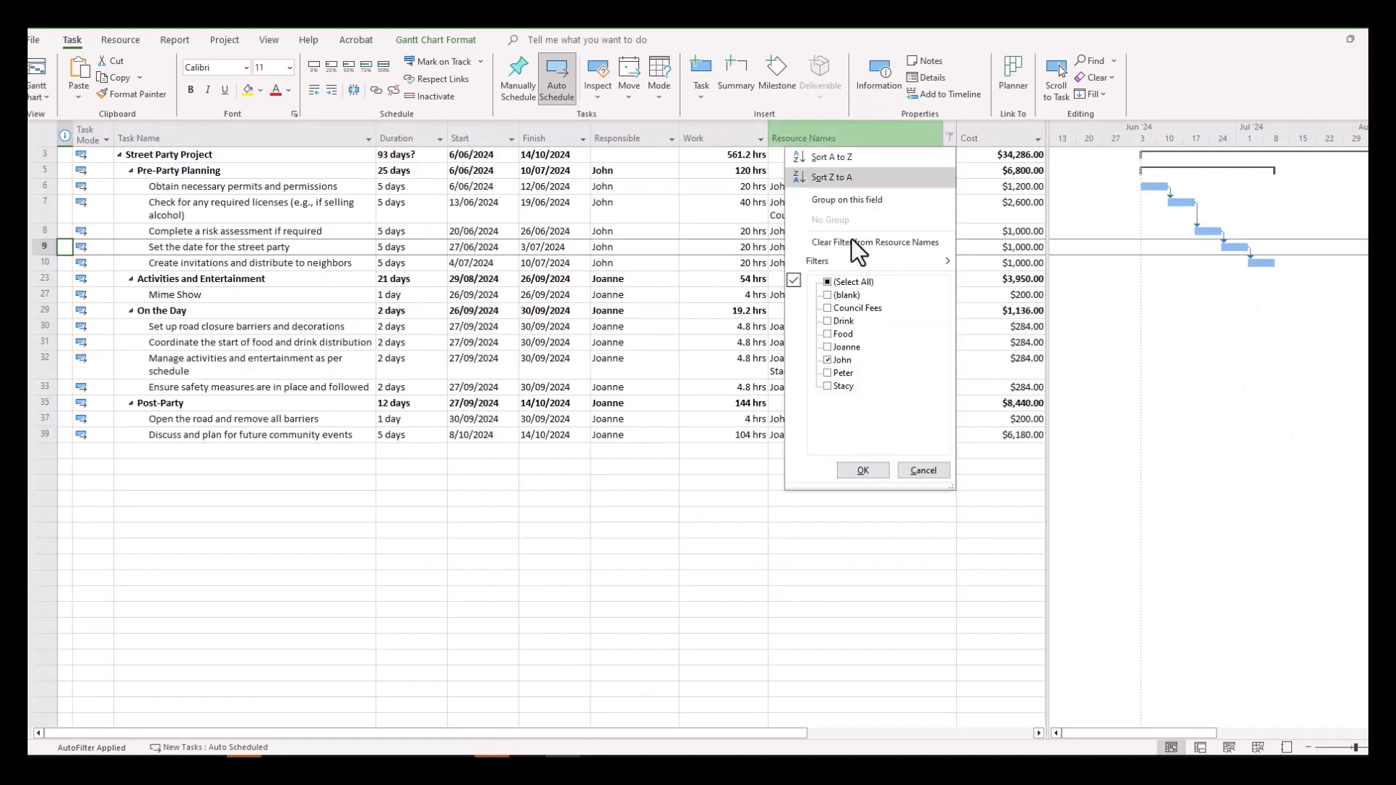
{"action": "left_click", "coordinate": [863, 471]}
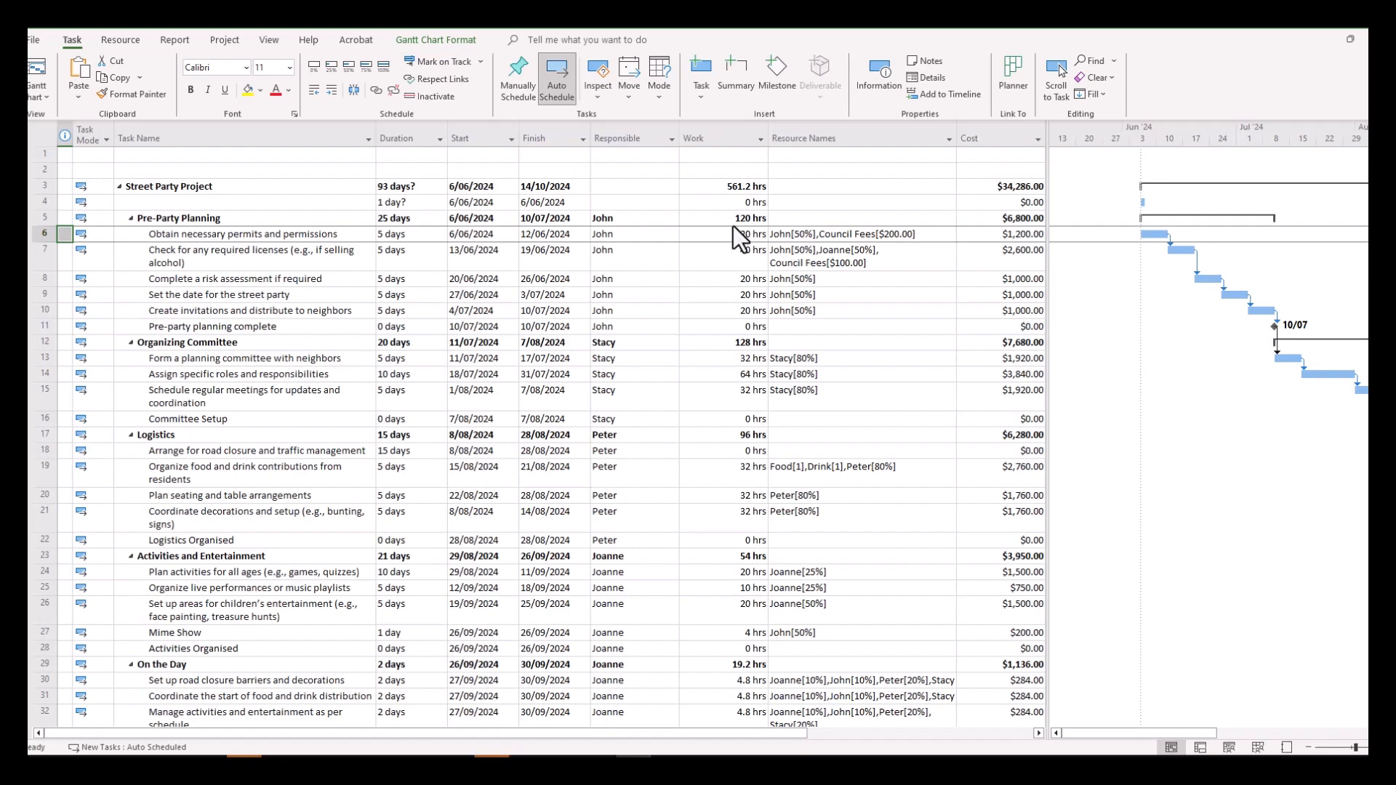
Start defining a new combination view and name it "Gantt + Resource"
{"action": "left_click", "coordinate": [35, 98]}
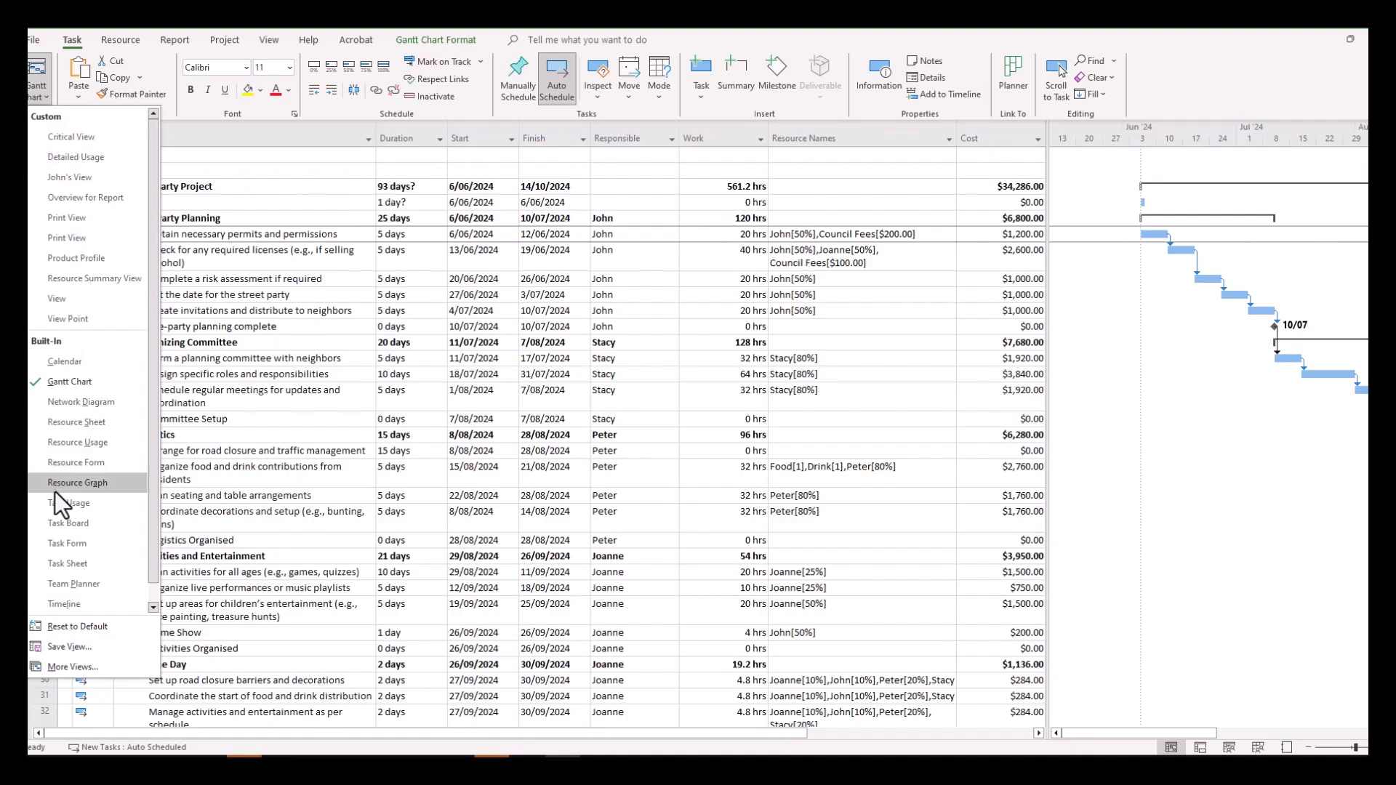
{"action": "left_click", "coordinate": [71, 668]}
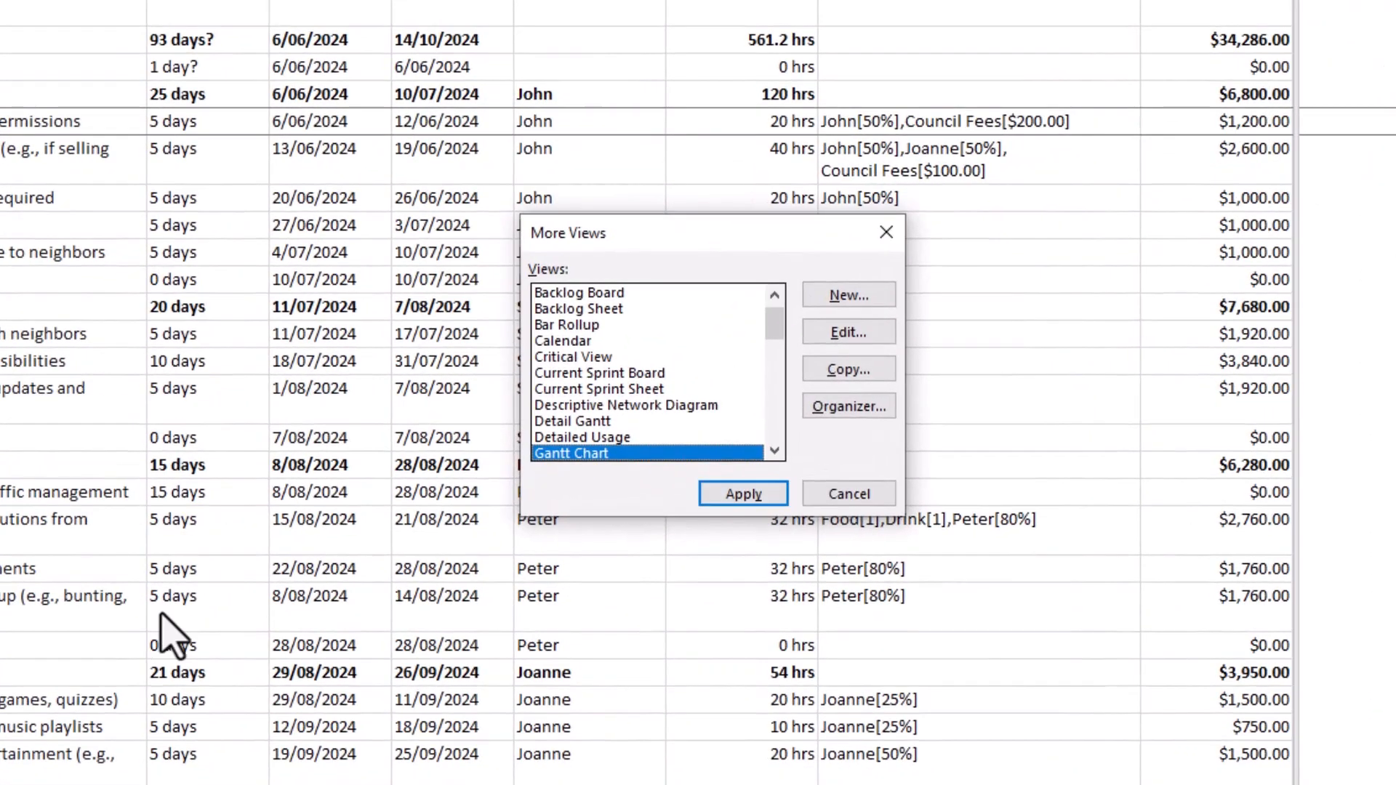
{"action": "left_click", "coordinate": [859, 296]}
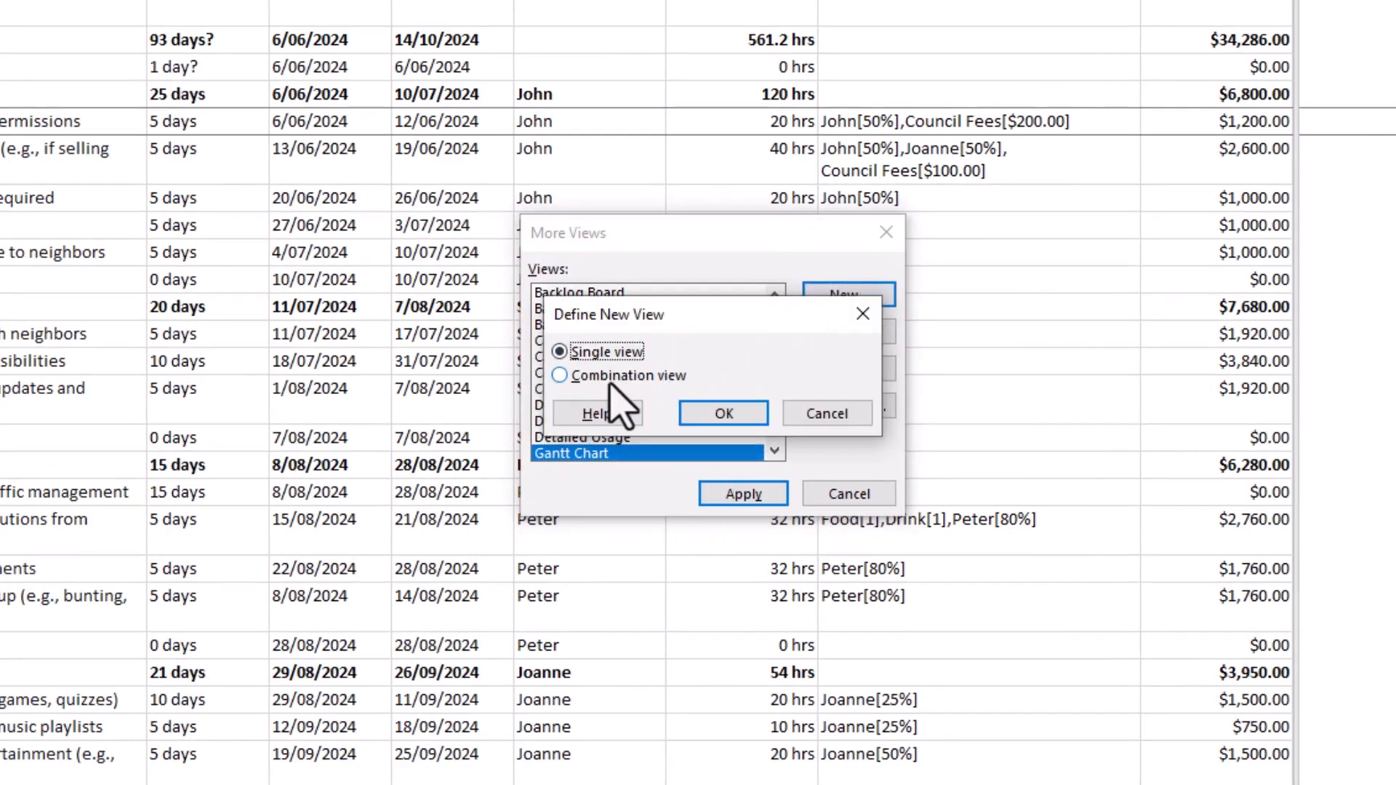
{"action": "left_click", "coordinate": [561, 376]}
{"action": "left_click", "coordinate": [722, 413]}
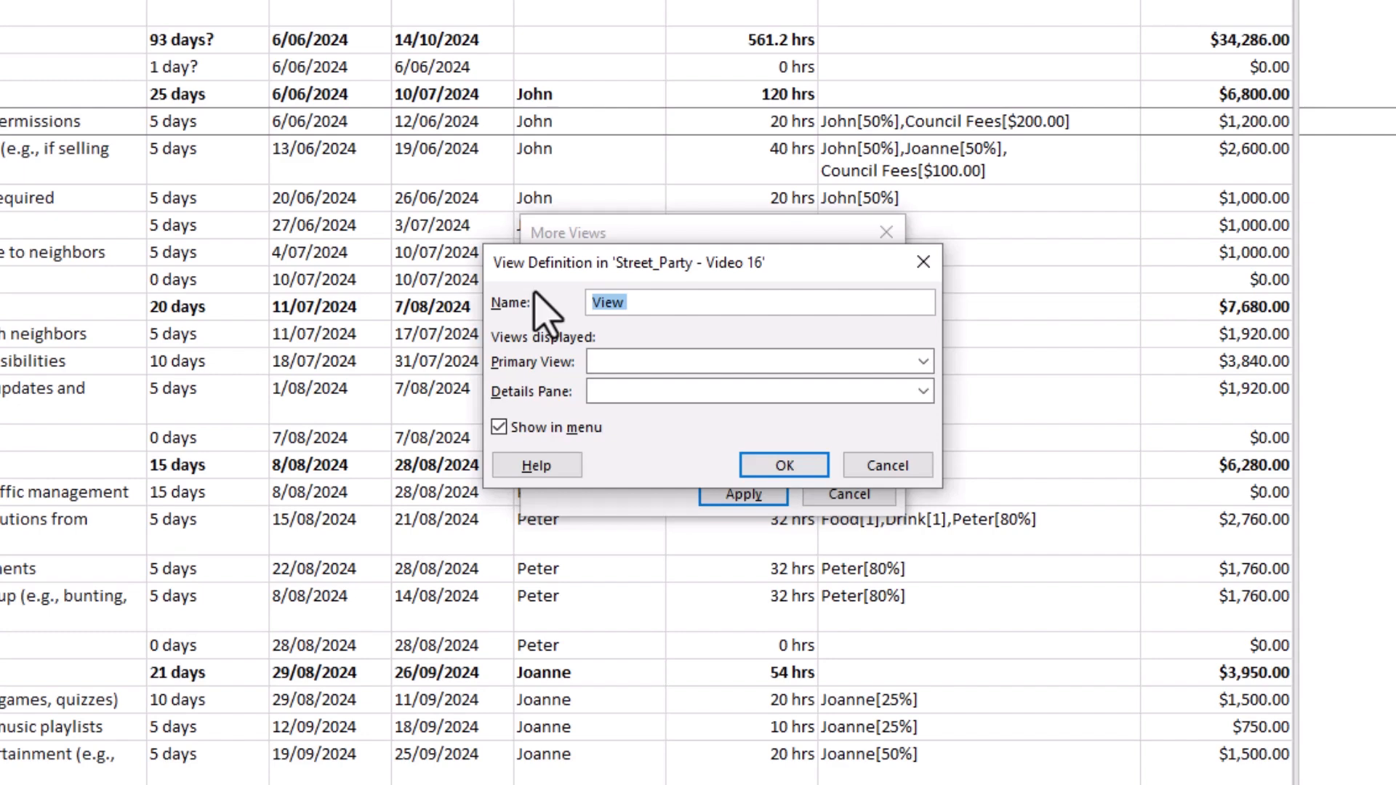
{"action": "type", "text": "Gantt + Resource"}
Set the combination view's primary view to Gantt Chart and its details pane to Resource Usage, and apply the view
{"action": "left_click", "coordinate": [924, 361]}
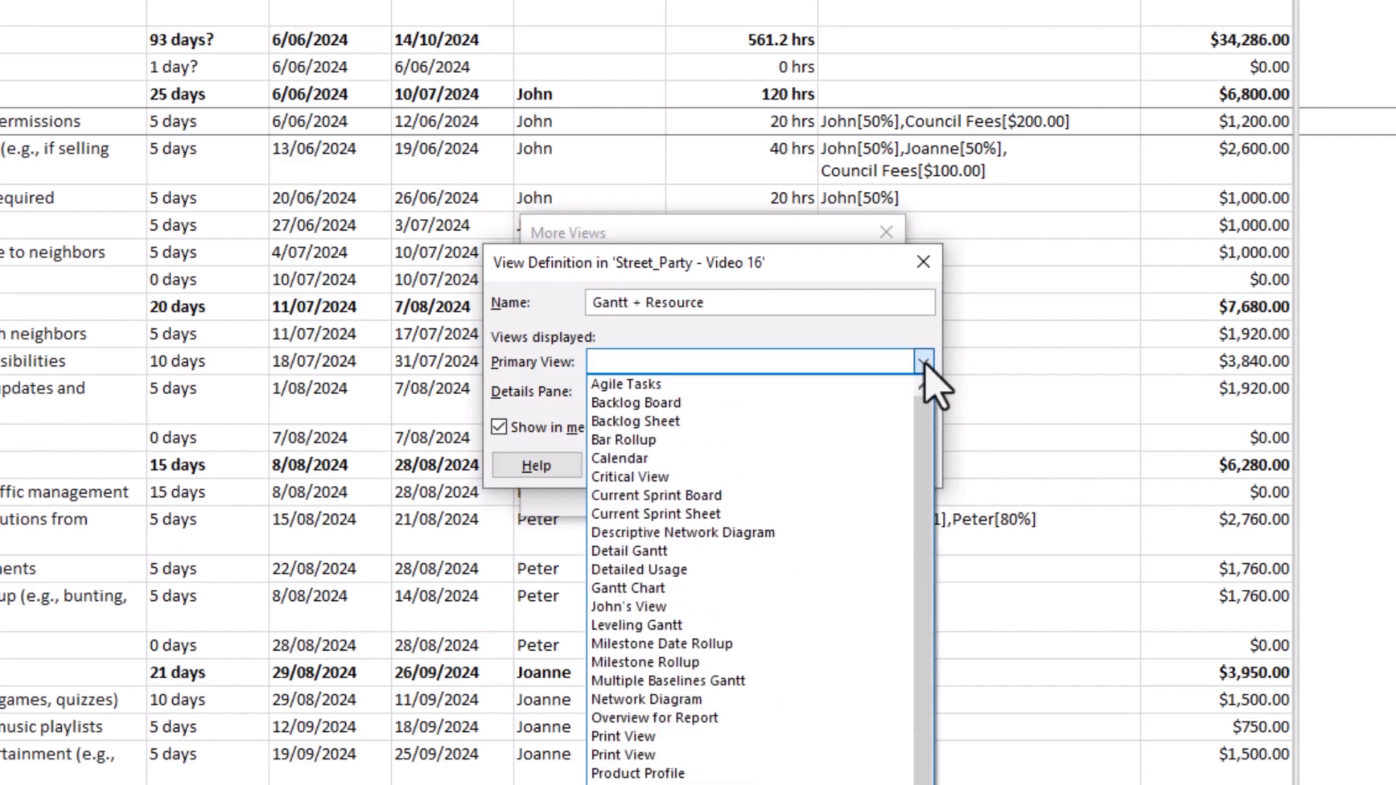
{"action": "left_click", "coordinate": [654, 588]}
{"action": "left_click", "coordinate": [923, 367]}
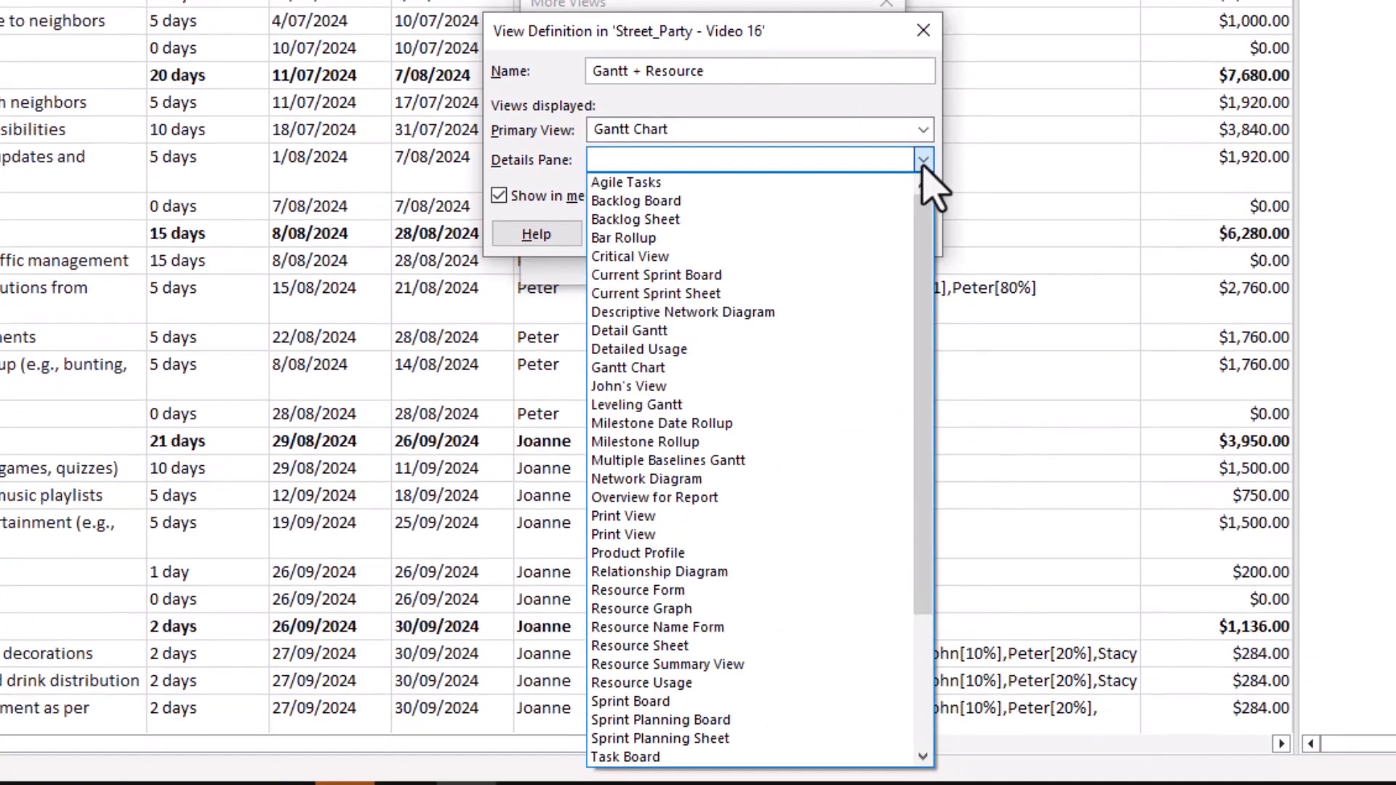
{"action": "left_click", "coordinate": [692, 684]}
{"action": "left_click", "coordinate": [803, 234]}
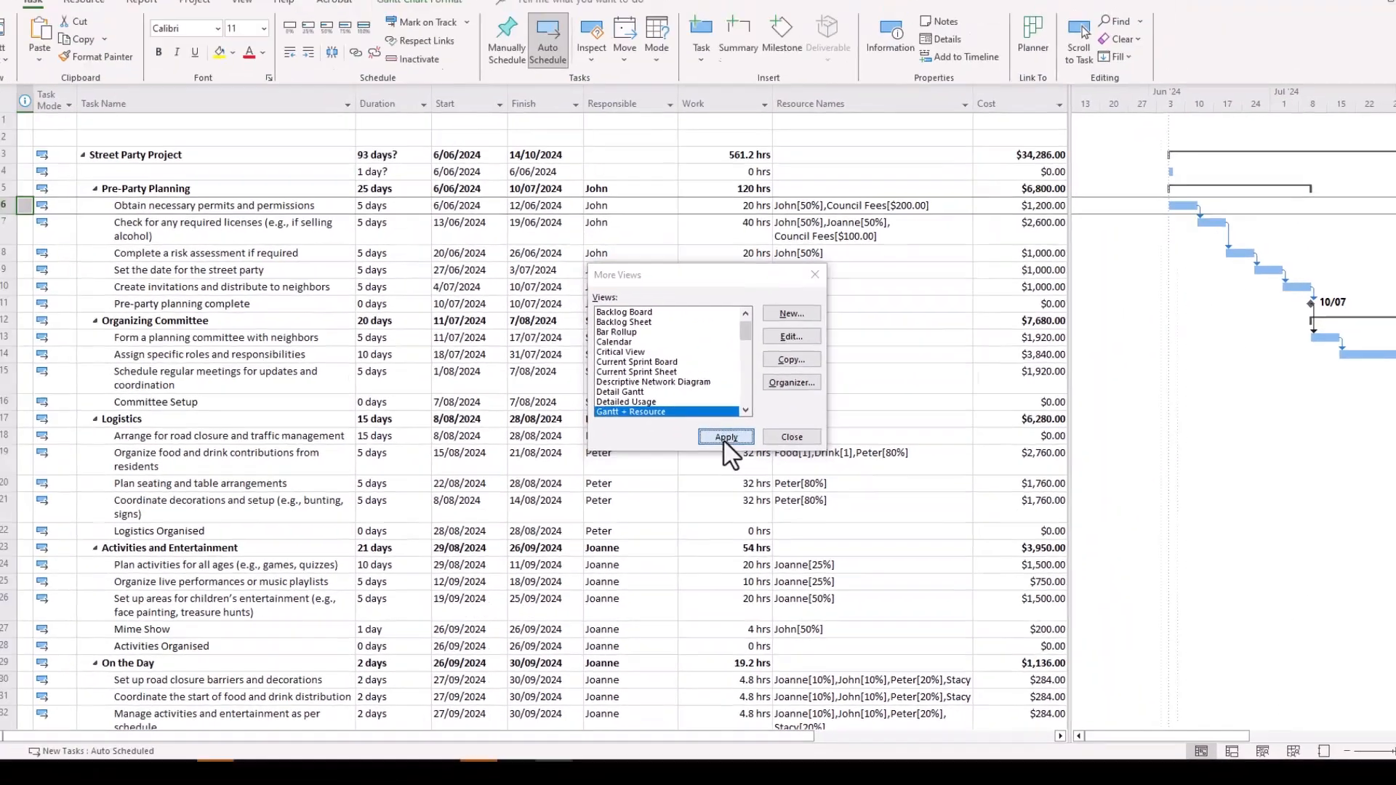
{"action": "left_click", "coordinate": [744, 262]}
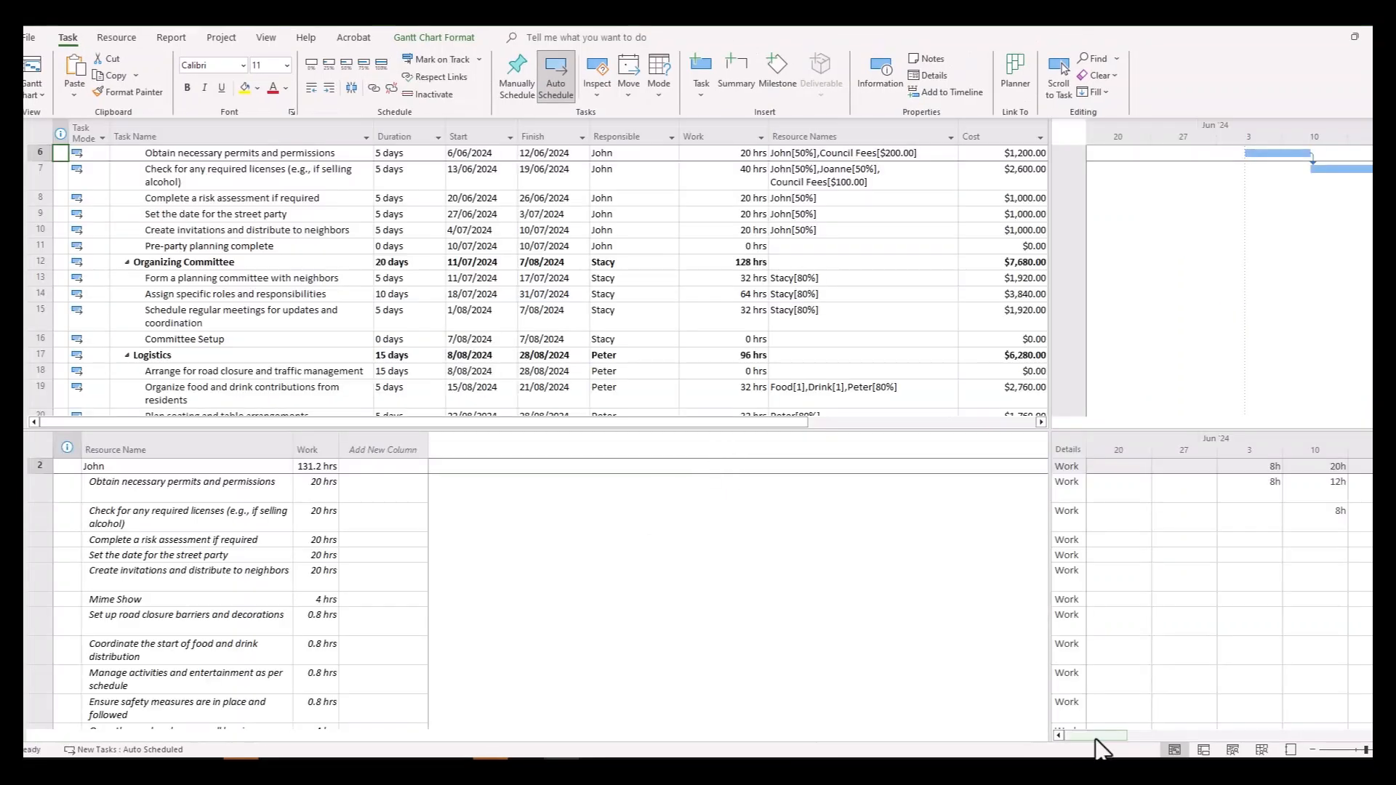
Widen the timescale area so the task table ends after the Finish column, and adjust the timescale zoom
{"action": "left_click_drag", "start_coordinate": [1051, 390], "coordinate": [592, 384]}
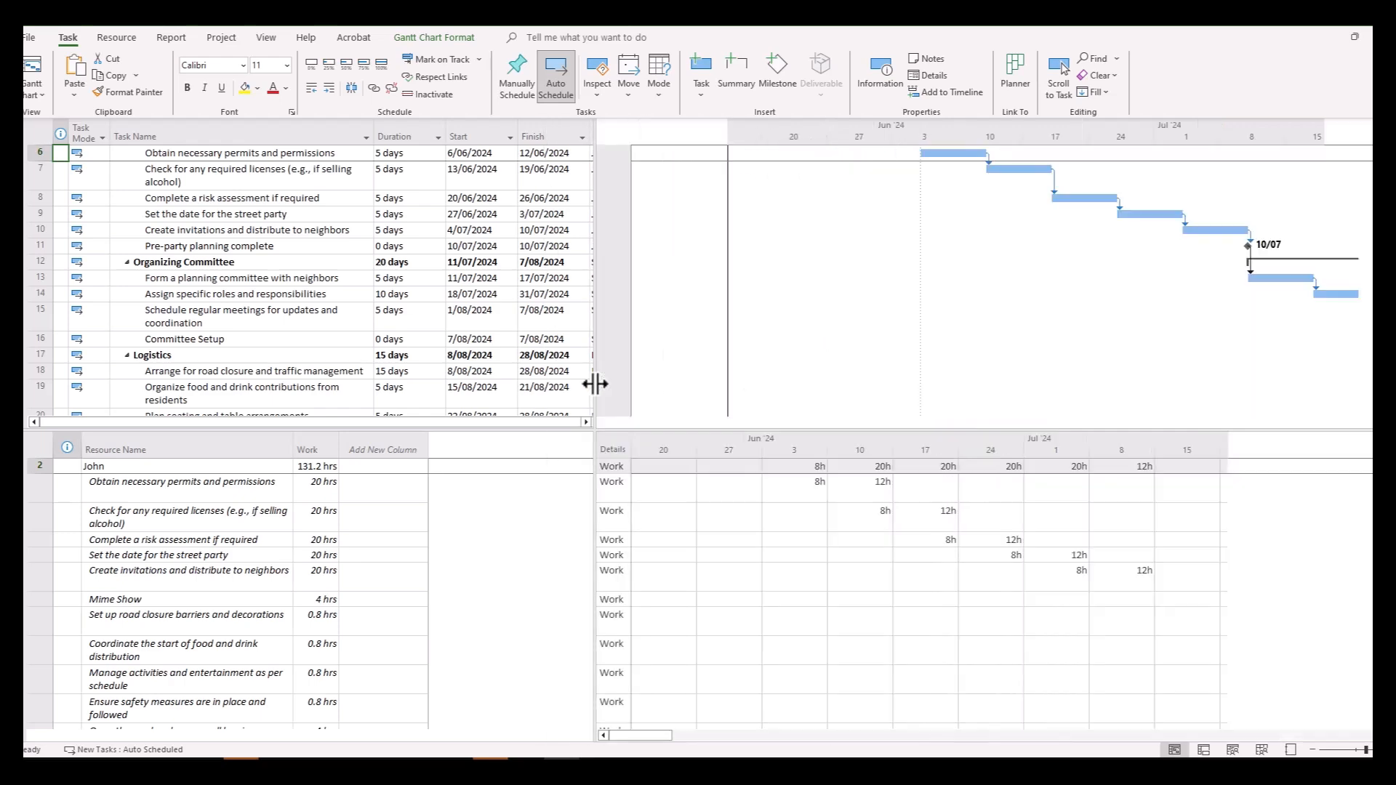
{"action": "scroll", "coordinate": [978, 407], "scroll_direction": "up", "scroll_amount": 1}
{"action": "scroll", "coordinate": [970, 384], "scroll_direction": "up", "scroll_amount": 1}
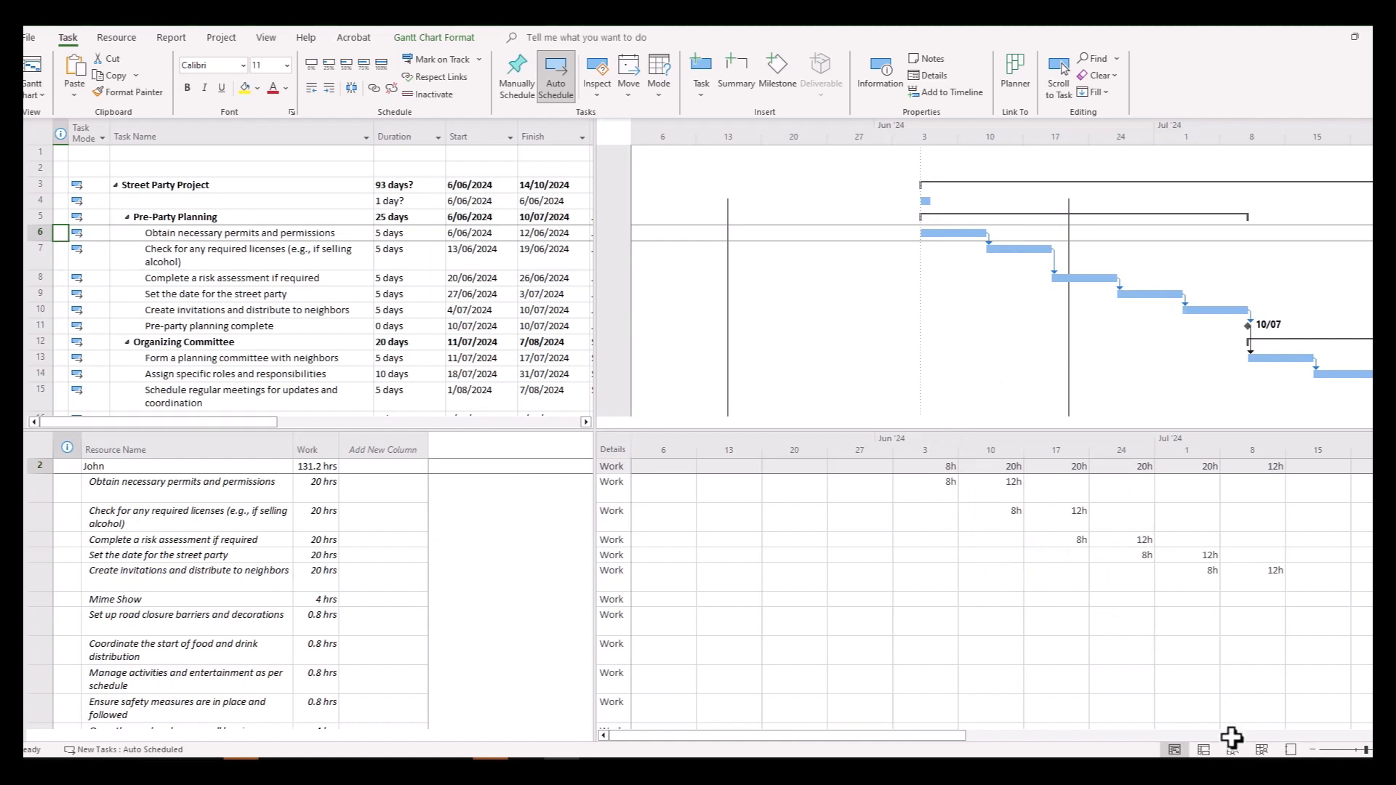
{"action": "left_click", "coordinate": [1315, 750]}
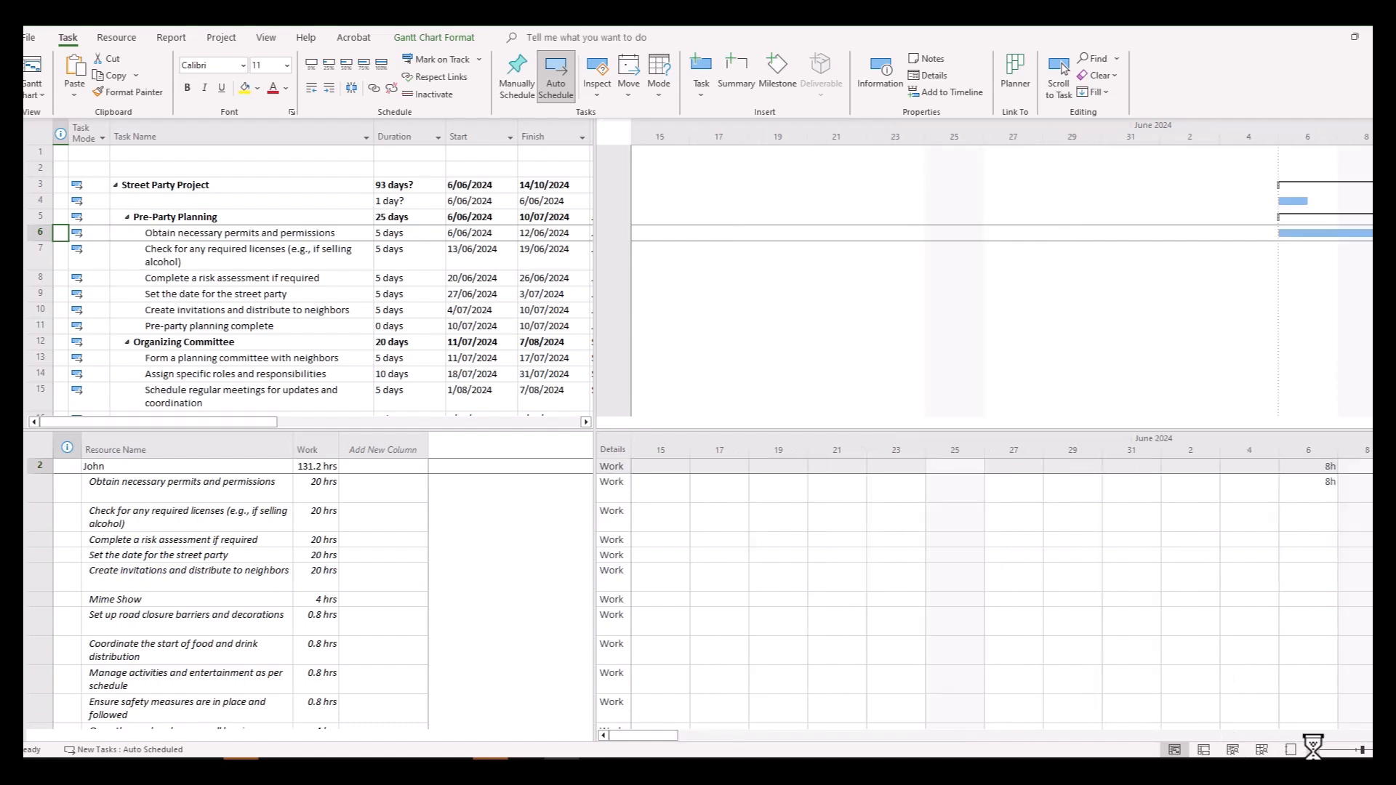